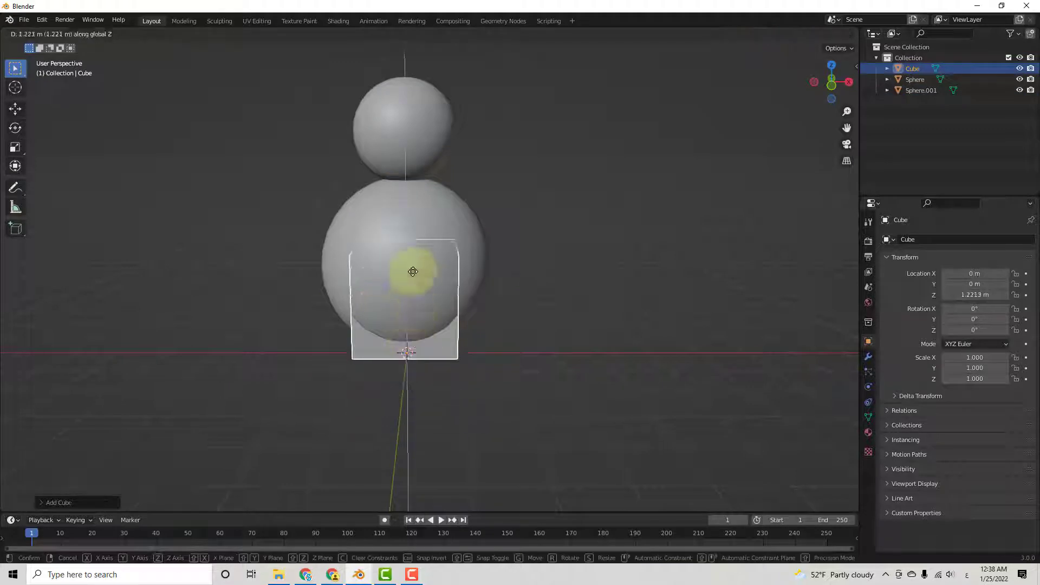
- Raise the new cube along Z by about 1.48 m and move it along X until it sits beside the body sphere
click(419, 326)
key(g)
key(x)
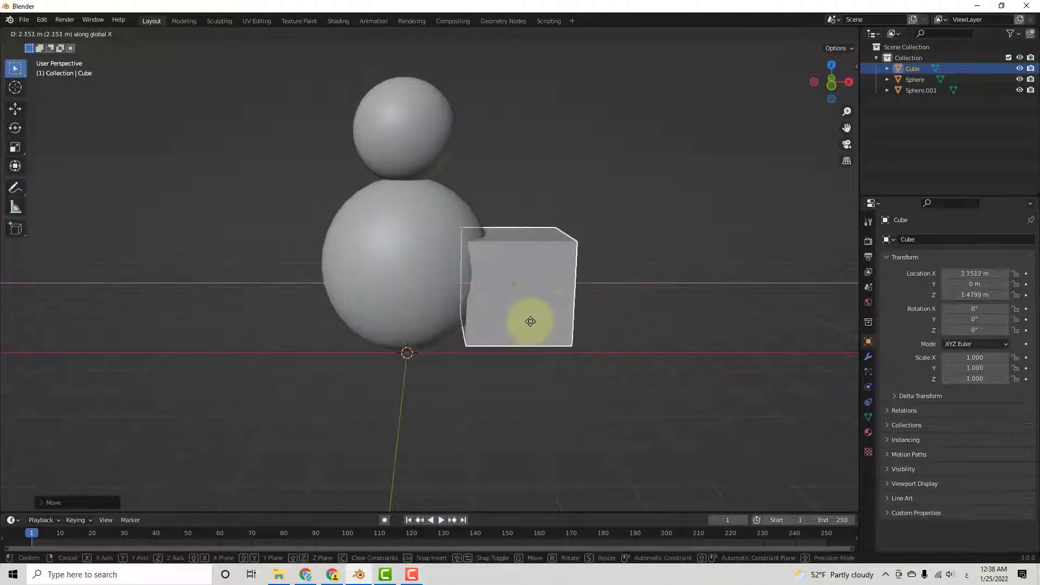
click(563, 316)
- Add a Subdivision Surface modifier to the cube with viewport levels set to 5
click(868, 356)
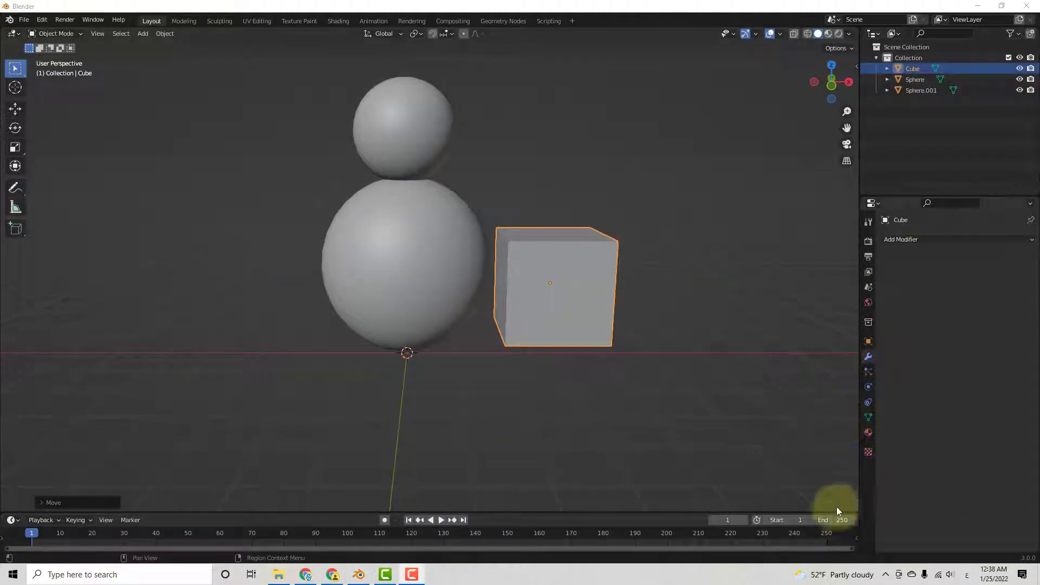
click(921, 240)
click(847, 404)
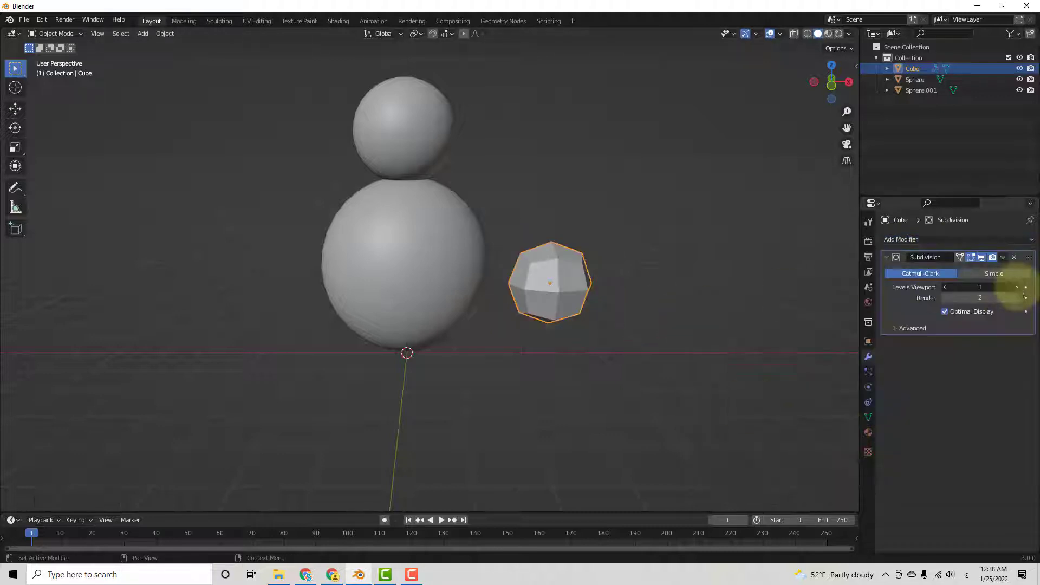
- Stretch the smoothed cube along X and flatten it along Z to form an elongated arm
key(s)
key(x)
click(661, 316)
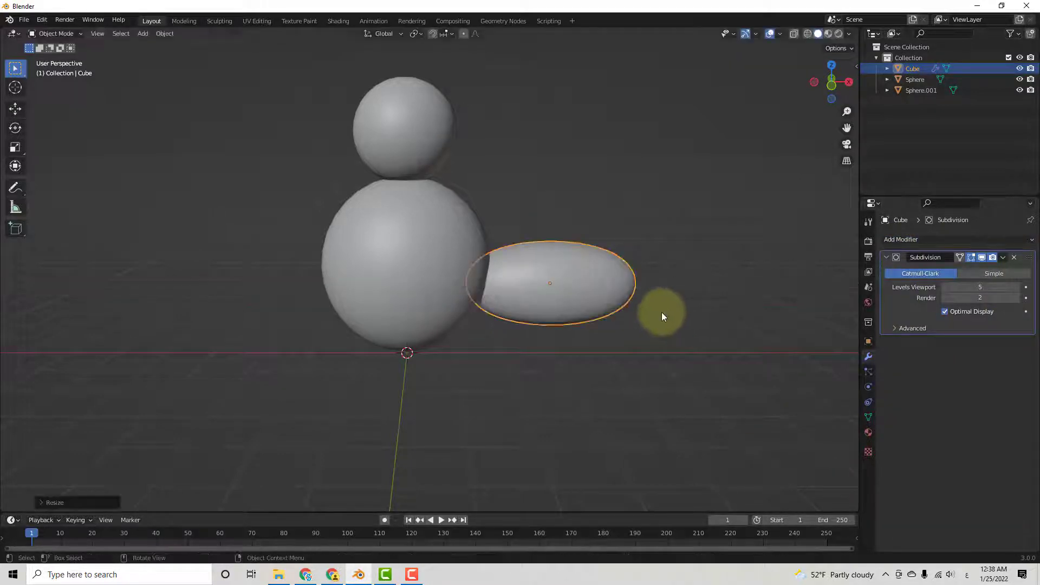
key(s)
key(x)
key(Escape)
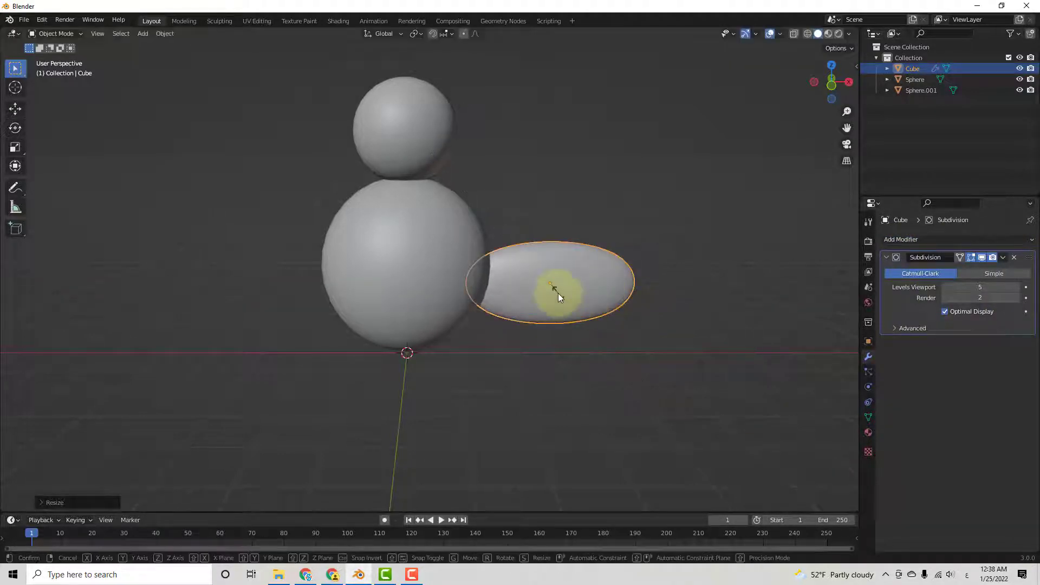
key(s)
key(z)
click(555, 288)
- Raise the arm along Z to shoulder height and move it along X into the side of the body
key(g)
key(z)
click(509, 189)
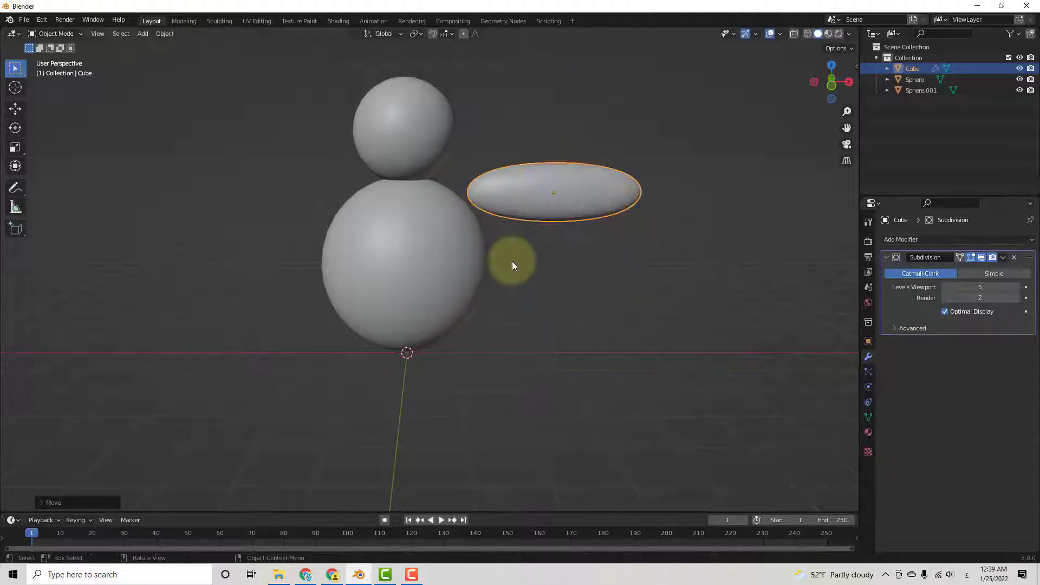
key(g)
key(x)
click(477, 248)
- Tilt the arm's outer end downward in the front view and shift it slightly closer to the body along X
key(r)
key(Escape)
key(KP_1)
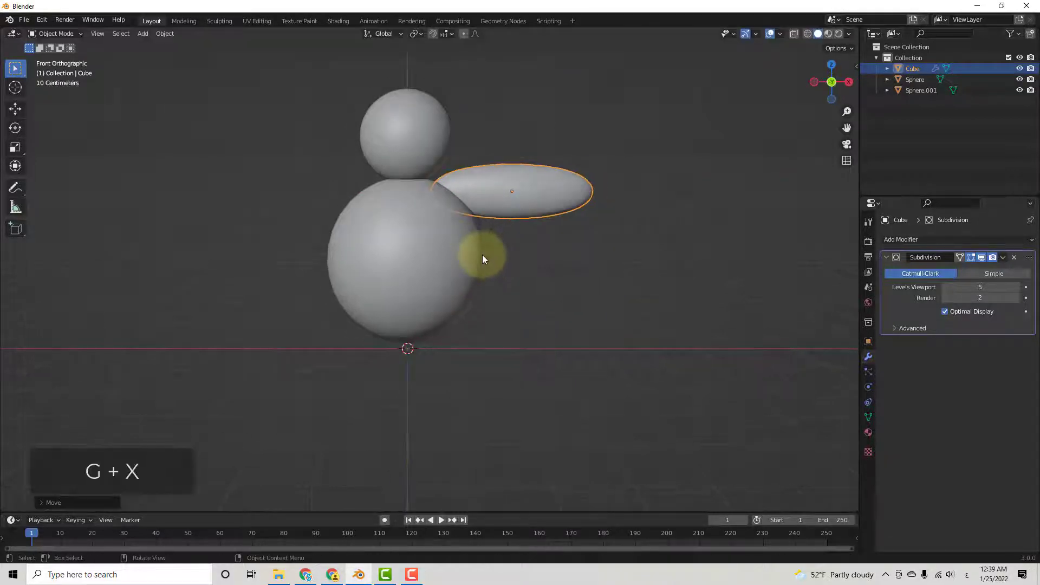
key(r)
click(491, 274)
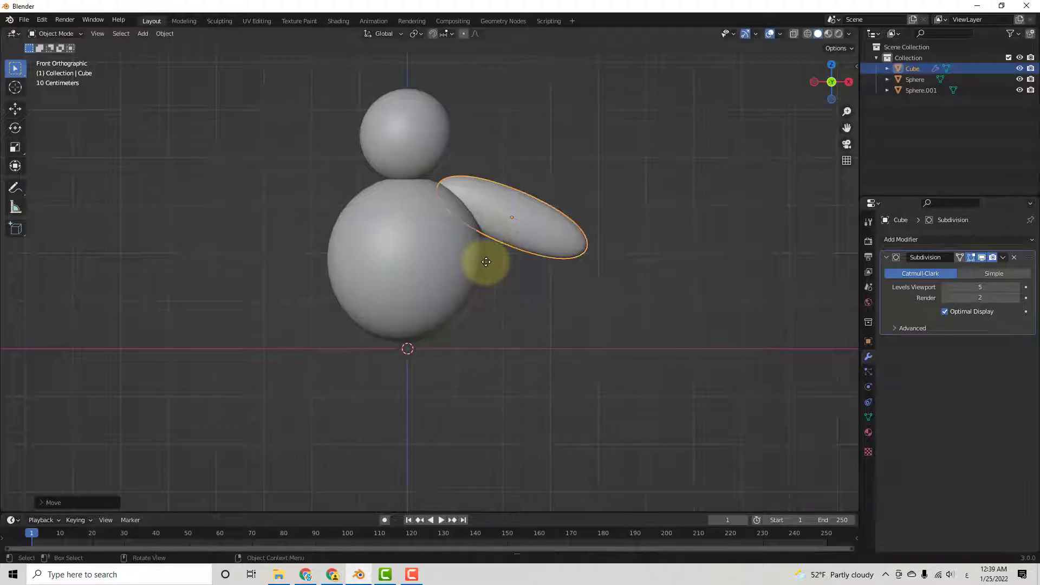
key(g)
key(x)
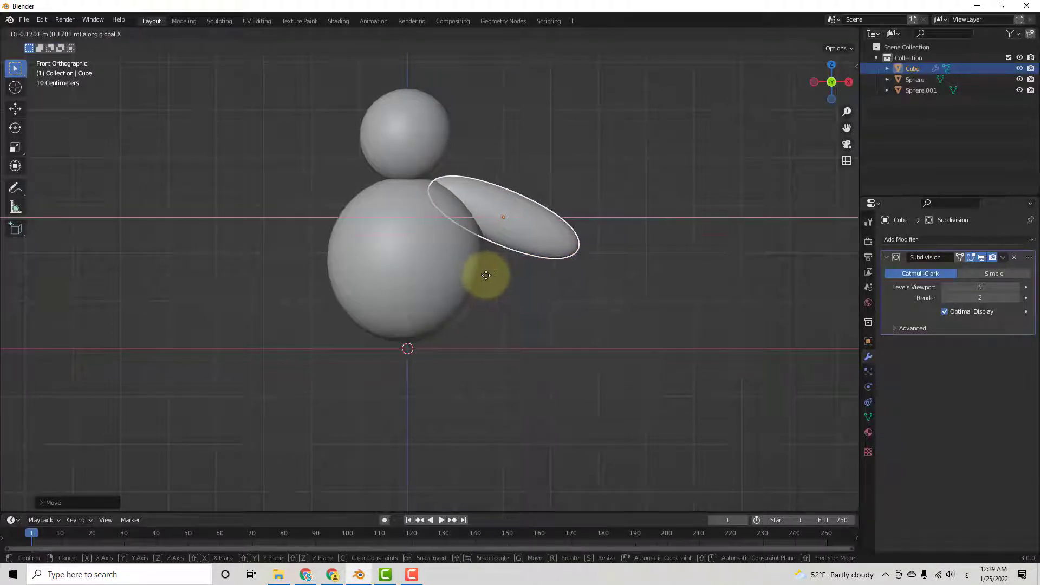
click(487, 267)
- Add a loop cut to the arm mesh and slide it to the outer end to give the arm a blunt tip
middle_drag(559, 252, 419, 245)
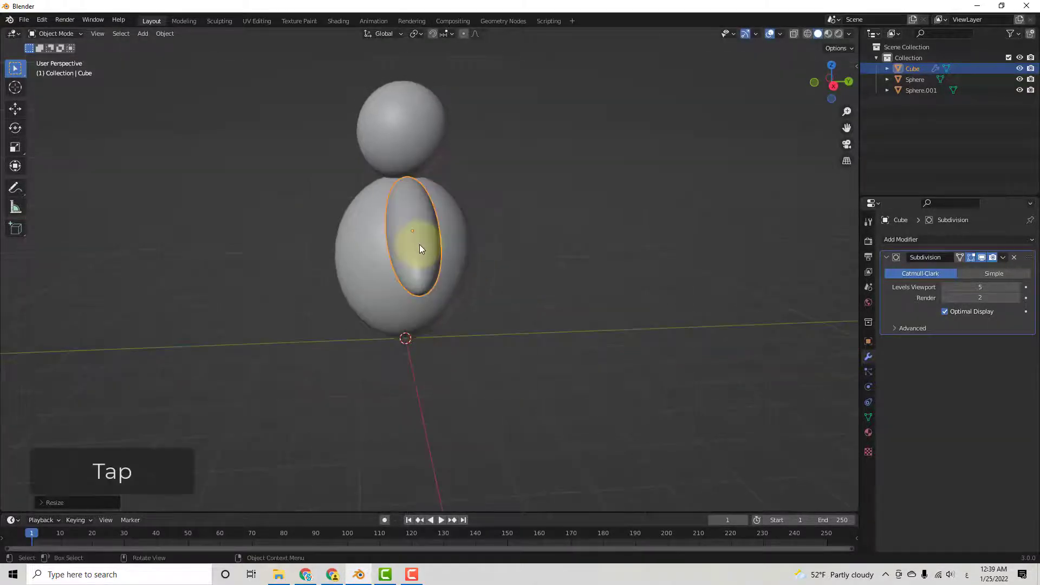
key(Tab)
key(ctrl+r)
click(409, 268)
click(405, 298)
middle_drag(476, 298, 577, 291)
key(Tab)
- Rescale the arm along X and reposition it along X and Z so it meets the shoulder
key(s)
key(x)
click(556, 295)
key(g)
key(x)
click(557, 282)
key(g)
key(z)
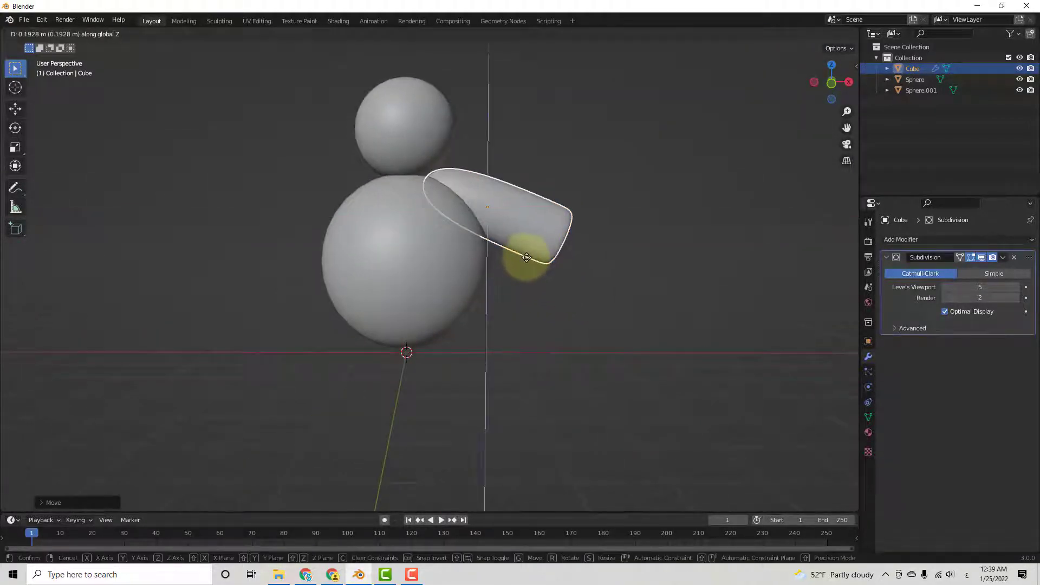
click(522, 262)
- Flatten the arm slightly along Z in the front view
key(KP_1)
key(s)
key(z)
click(539, 267)
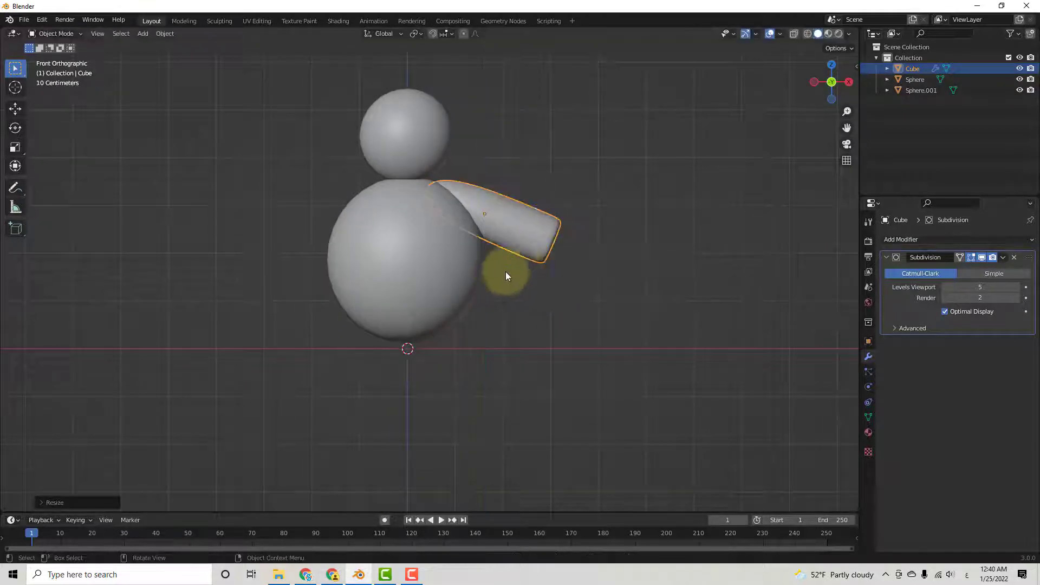
- Narrow the body sphere along X into a slimmer egg shape
mouse_move(505, 271)
middle_down()
mouse_move(463, 286)
mouse_move(503, 277)
middle_up()
key(KP_1)
click(443, 284)
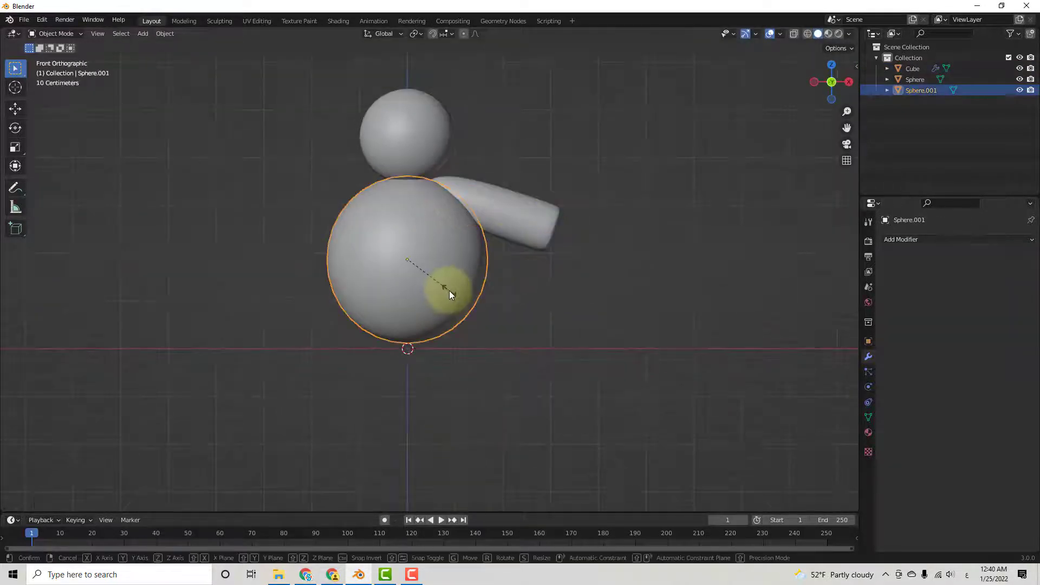
key(s)
key(x)
click(454, 295)
- Move the arm outward along X and lower it by about 0.1 m along Z to fit the slimmer body
click(534, 233)
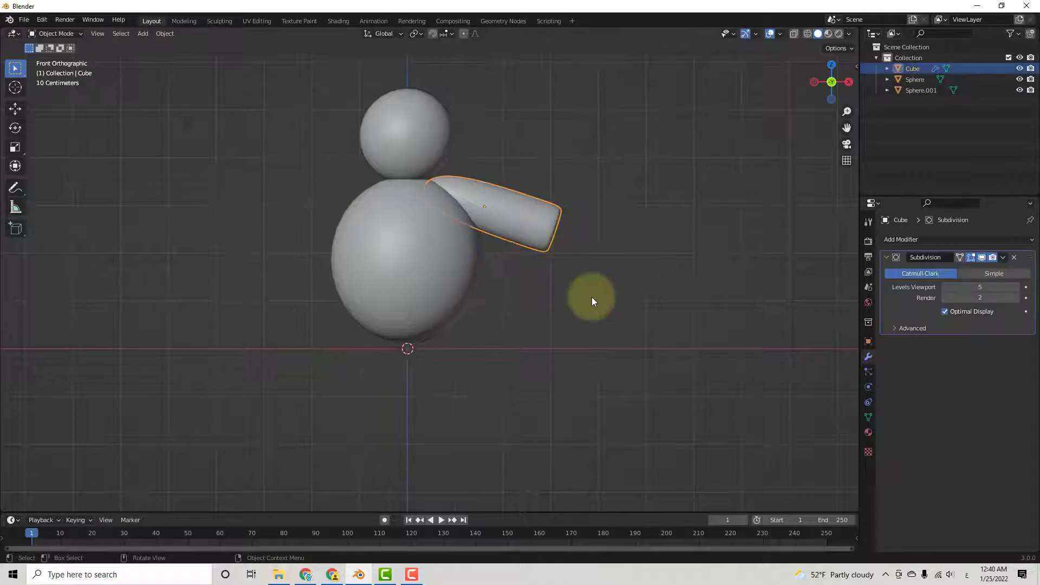
key(g)
key(x)
click(597, 300)
key(g)
key(x)
click(602, 301)
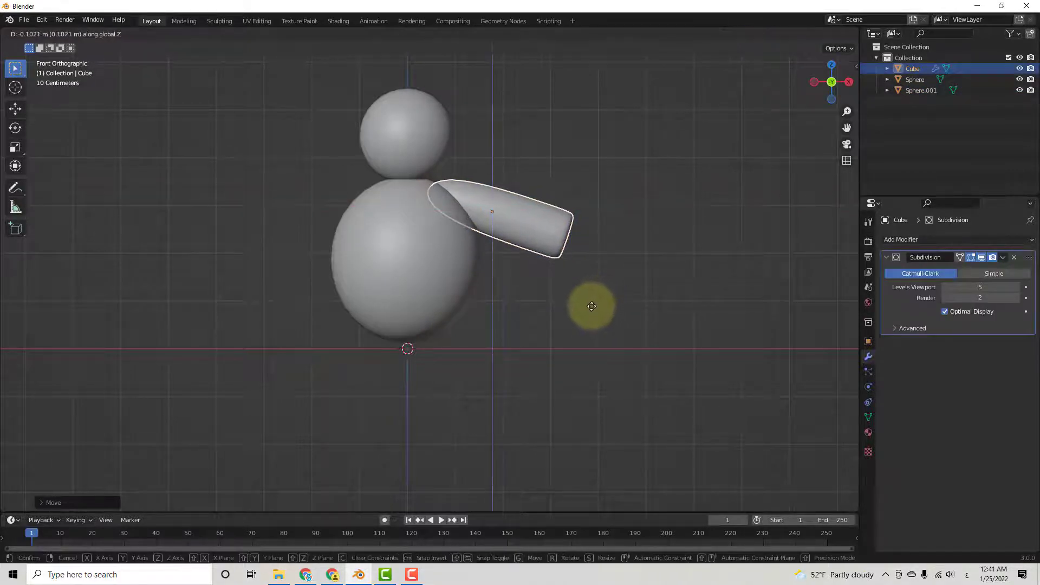
- Scale up the head sphere slightly
click(421, 148)
key(s)
click(423, 149)
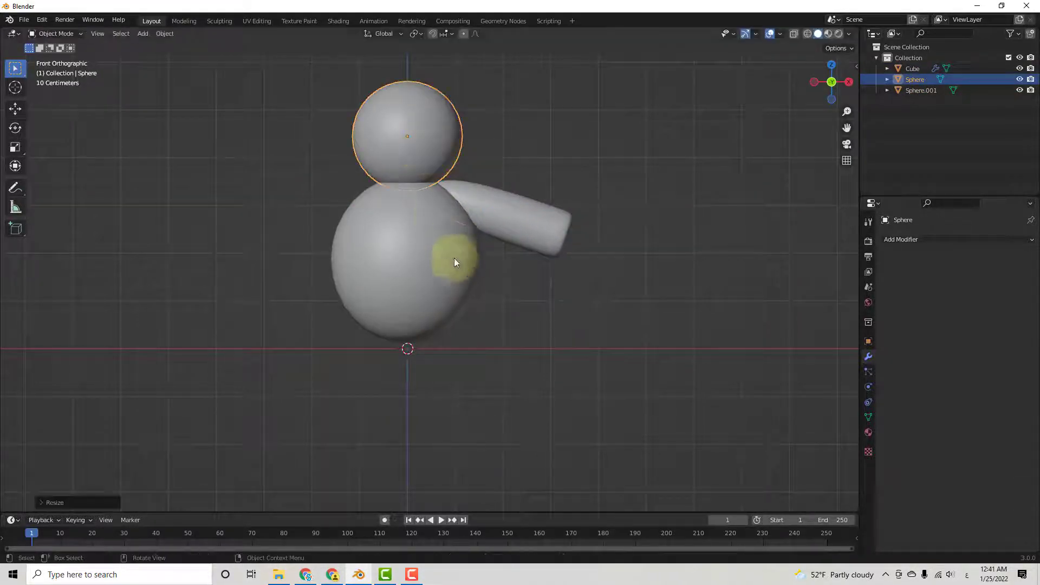
- Duplicate the arm, rotate the copy 180° about Z, and move it along X by about -3.56 m to the opposite shoulder
click(509, 225)
key(shift+d)
key(shift+d)
text(rz180)
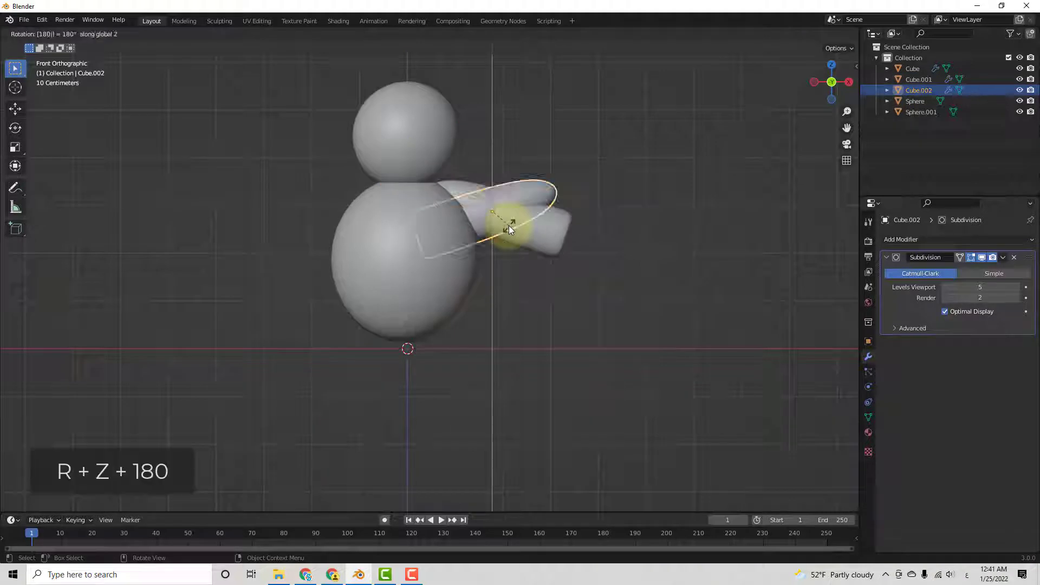
key(Return)
key(g)
key(x)
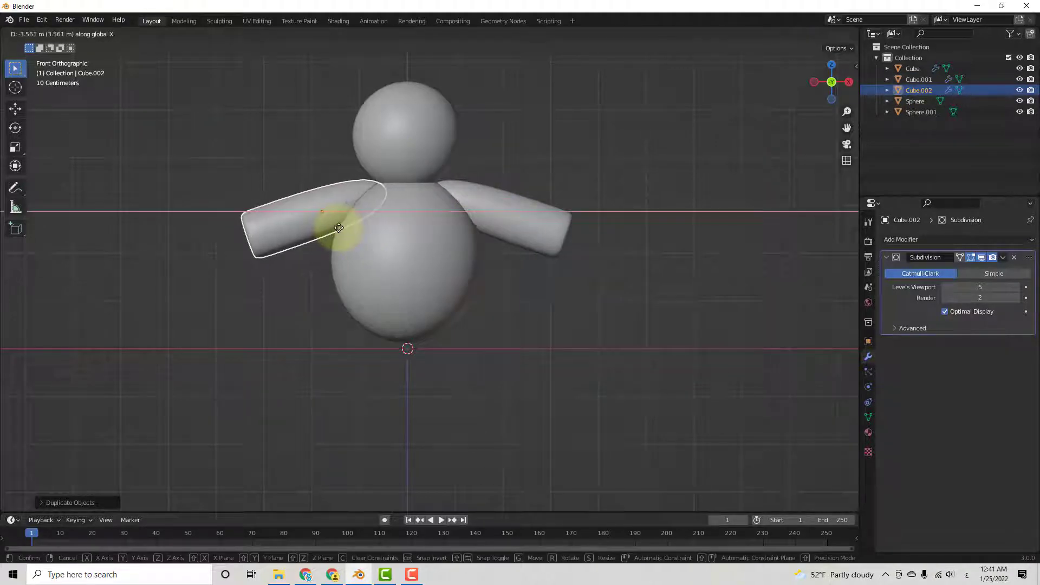
click(338, 228)
click(499, 414)
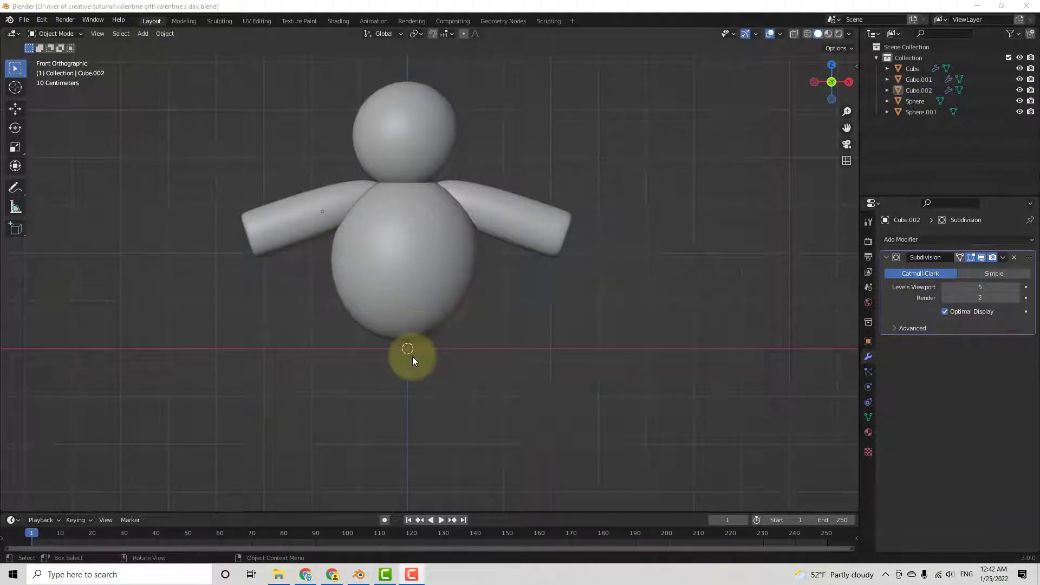
- Add a cube, scale it to about half size, and place it at the lower side of the body on the negative X side
key(shift+a)
click(471, 308)
key(s)
click(375, 340)
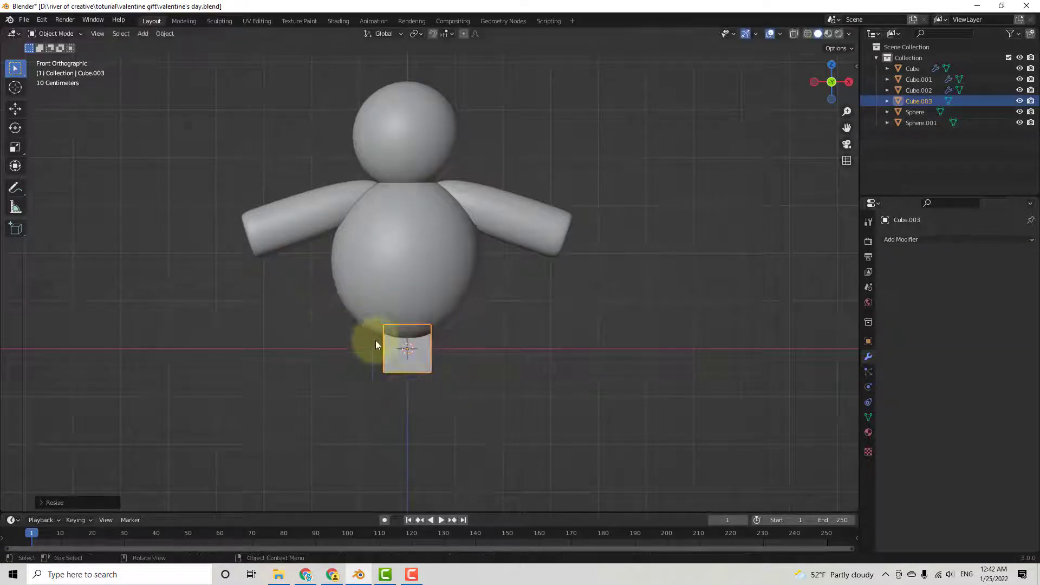
key(g)
key(x)
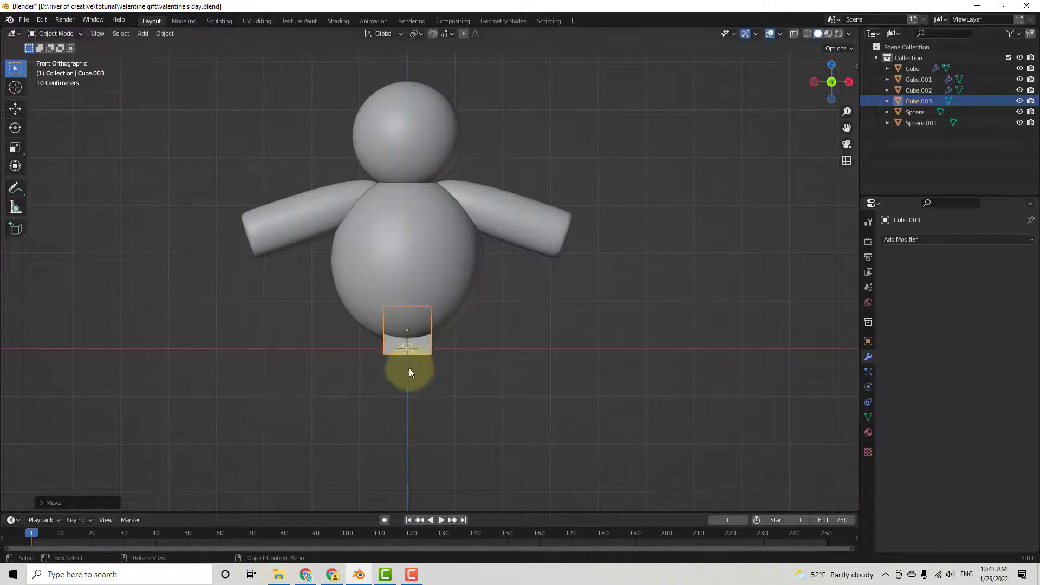
click(355, 364)
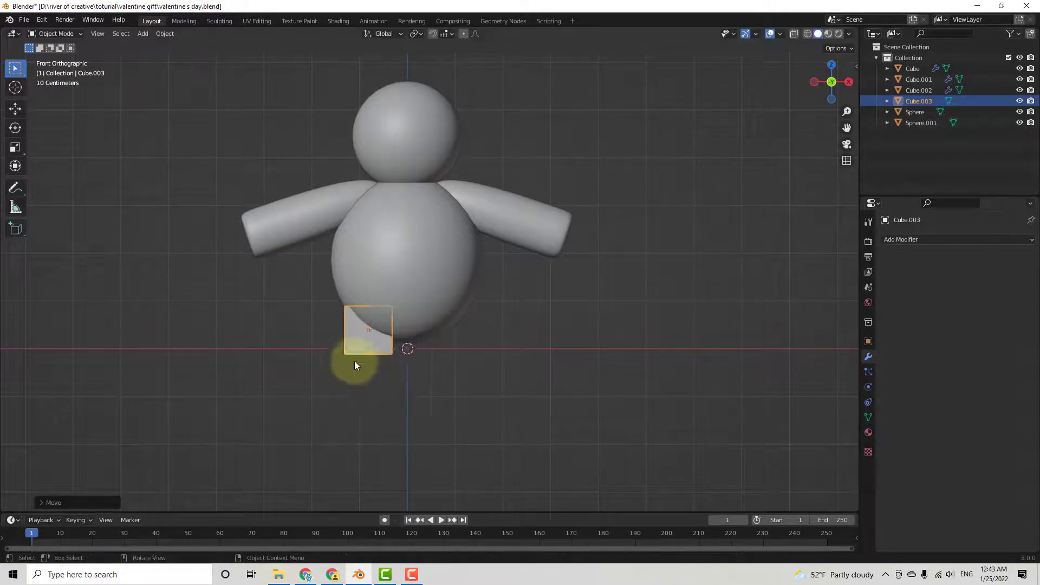
- Add a Subdivision Surface modifier to the small leg cube with viewport levels set to 5
click(938, 239)
click(824, 424)
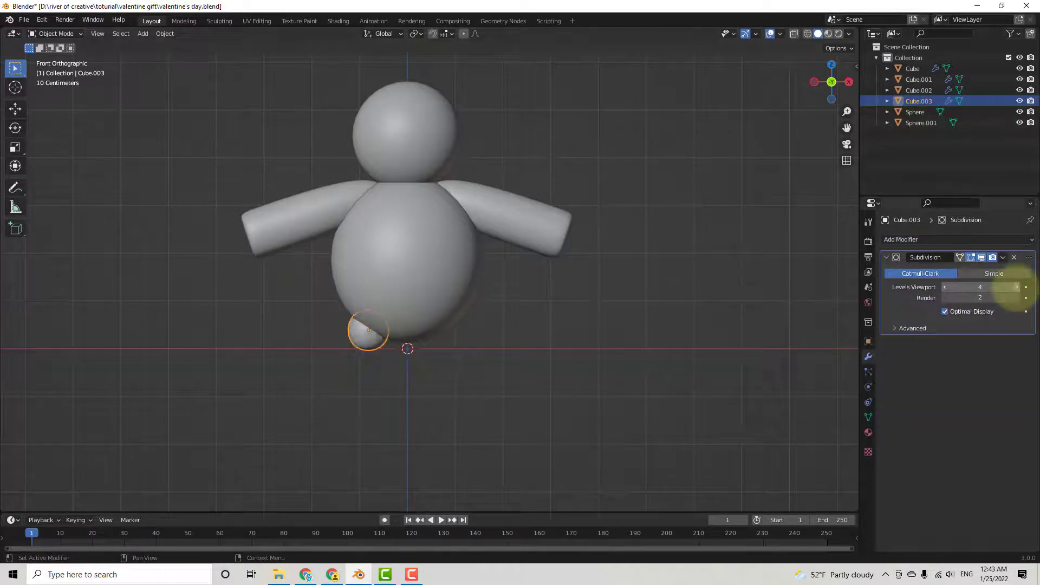
- Stretch the leg along Y and move it forward so it extends from the front of the body
middle_drag(883, 398, 561, 346)
key(s)
key(y)
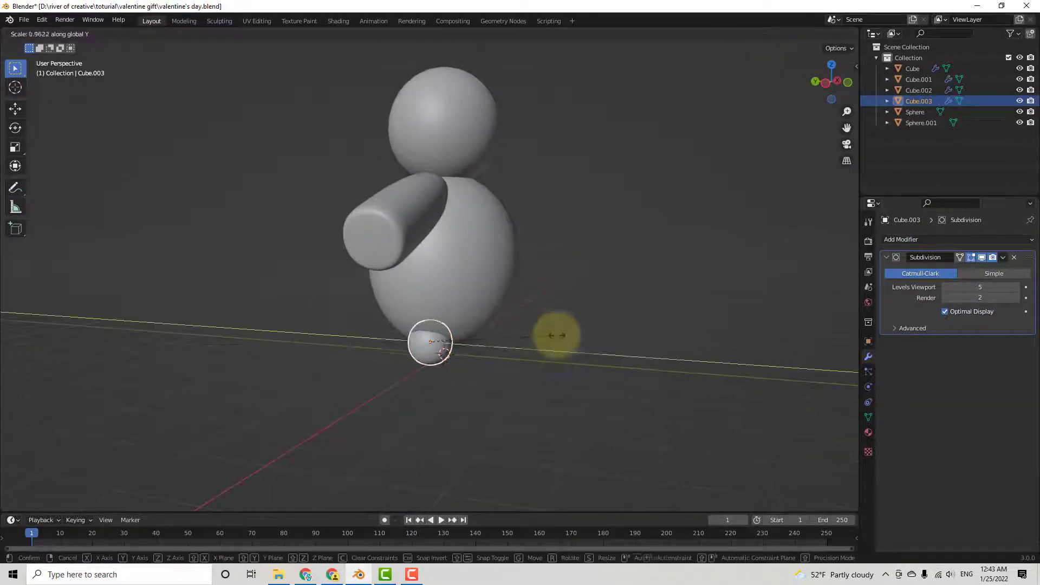
click(577, 388)
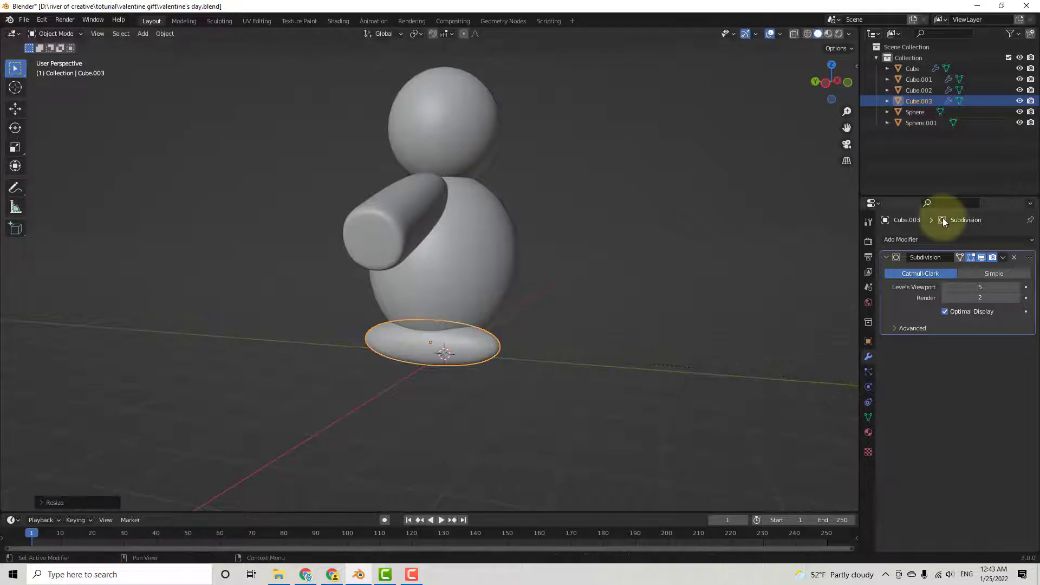
key(g)
key(y)
click(593, 385)
- Lengthen the leg further along Y and widen it along X
key(s)
key(y)
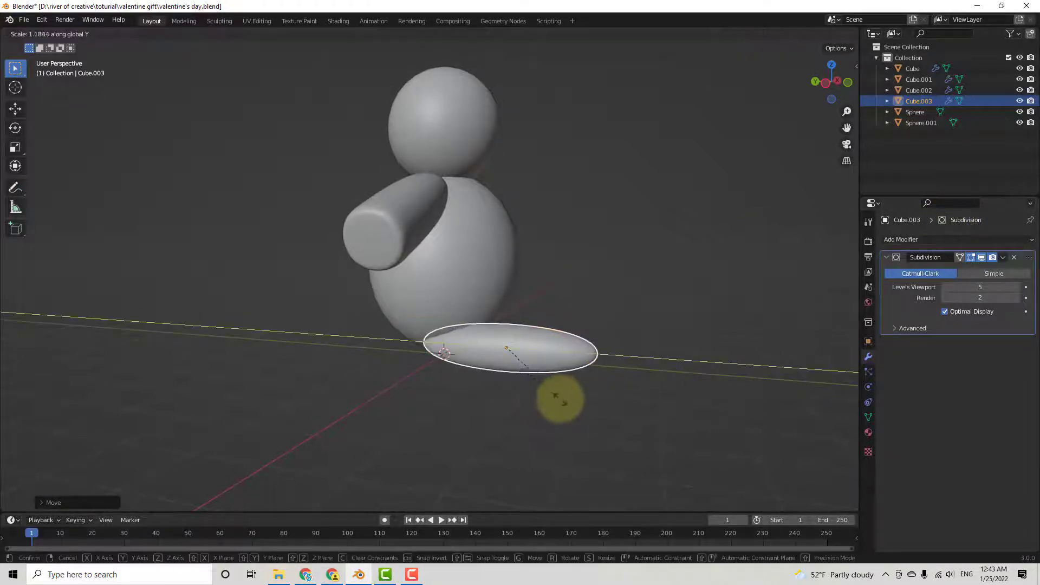
click(565, 401)
middle_drag(499, 376, 428, 408)
key(s)
key(x)
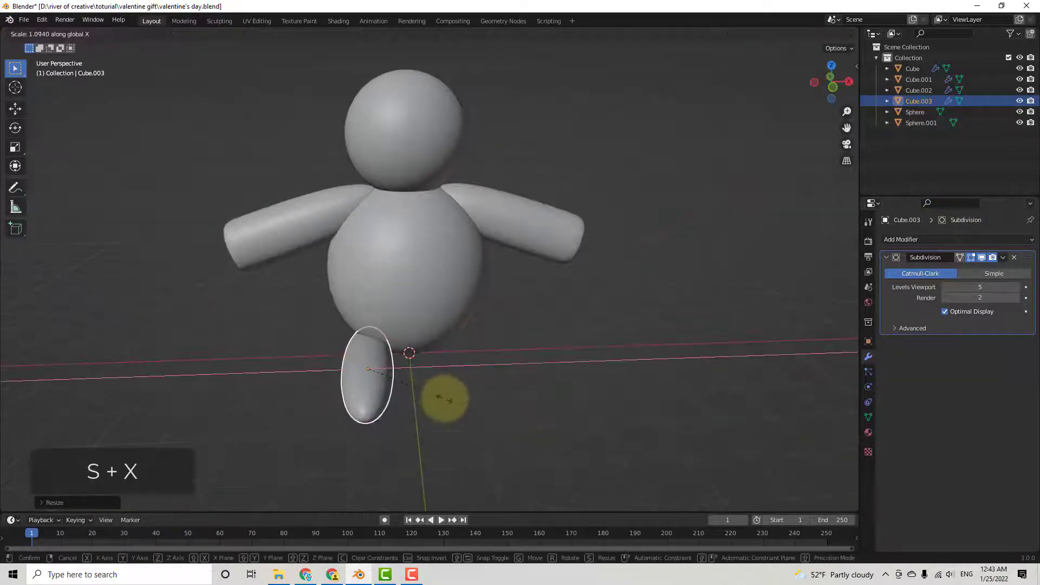
click(447, 391)
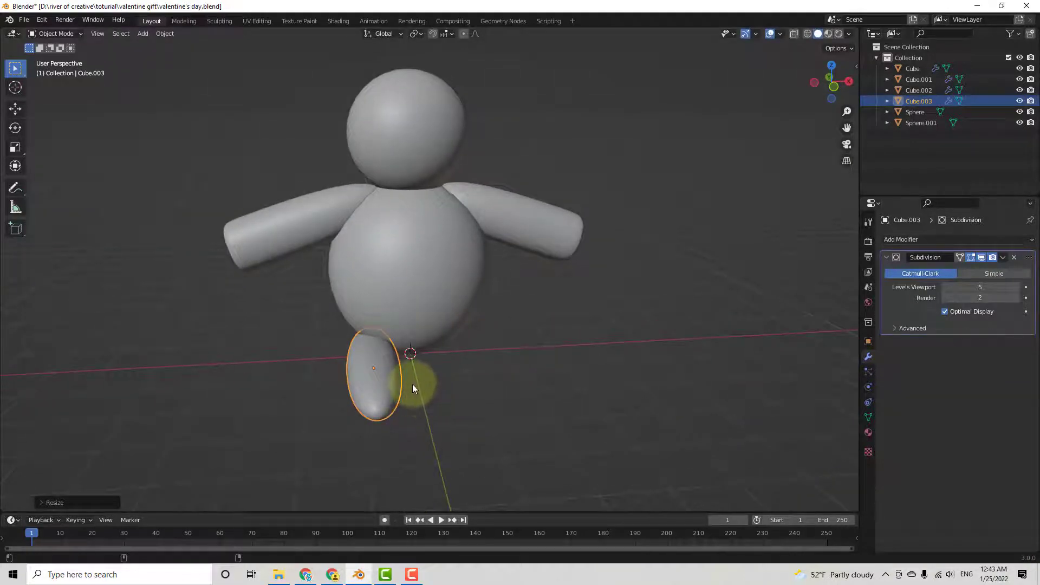
- Add a loop cut to the leg mesh and slide it to the front end to square off the foot
key(Tab)
key(ctrl+r)
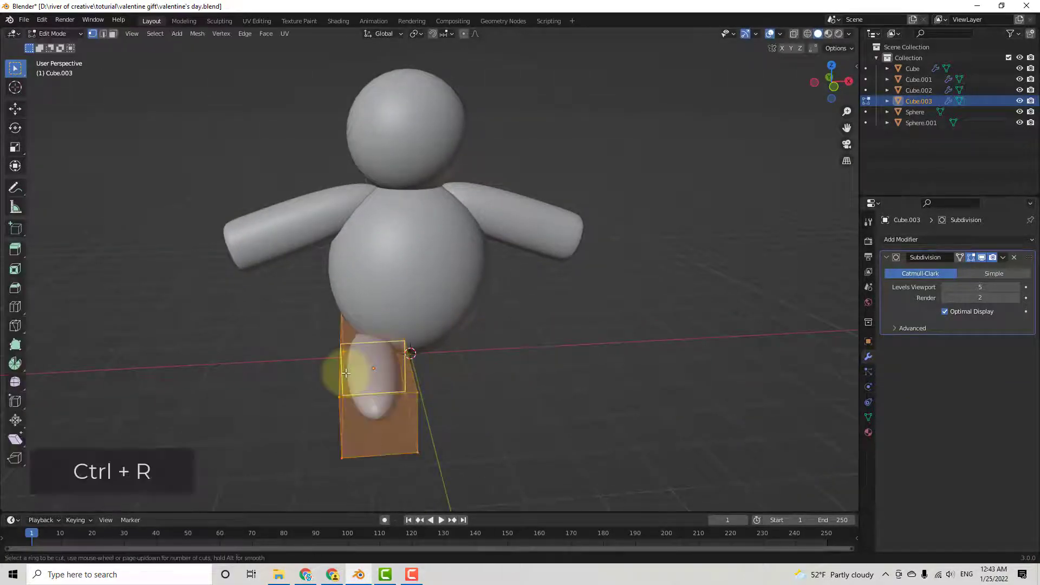
click(347, 376)
click(345, 420)
key(Tab)
- Angle the leg outward about Z and move it along X farther toward the outer side of the body
middle_drag(450, 399, 412, 375)
key(KP_1)
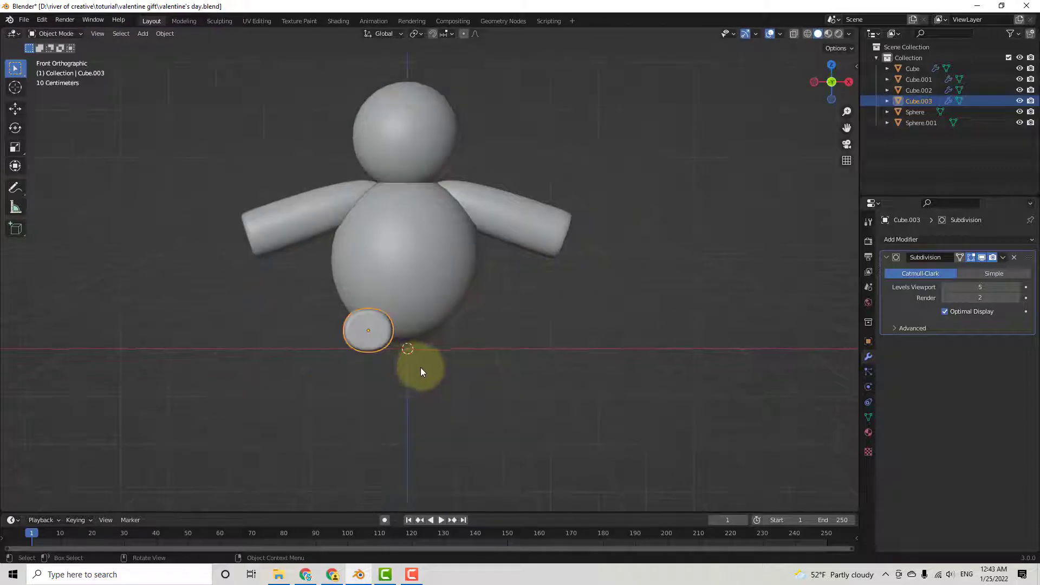
key(s)
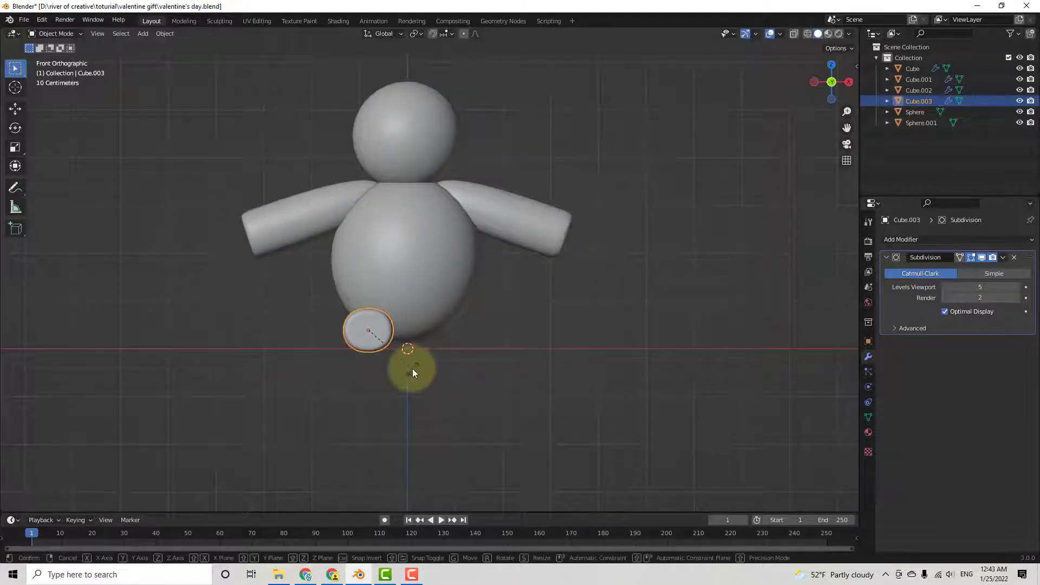
click(438, 372)
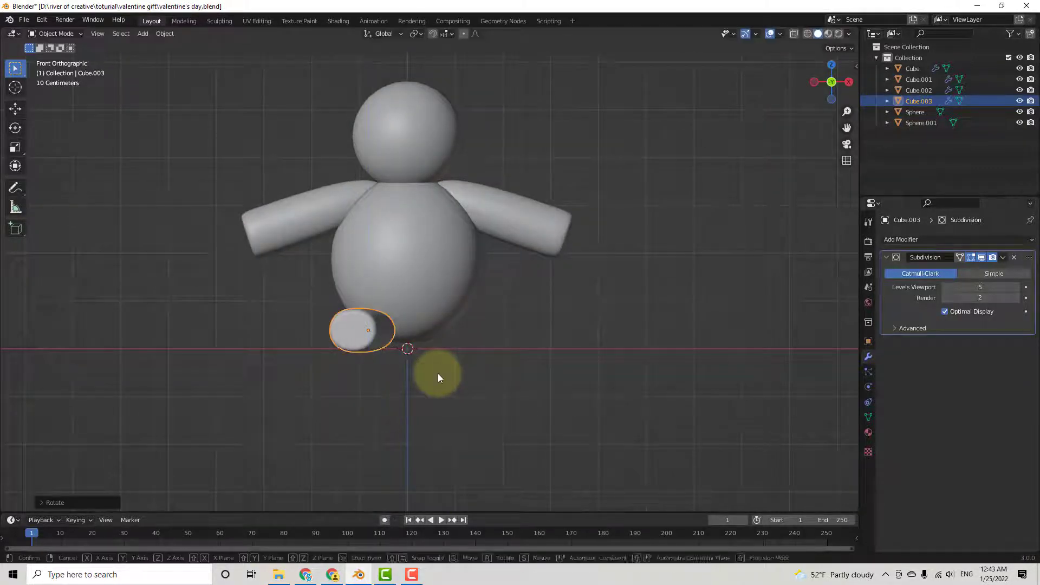
key(g)
key(x)
click(415, 371)
middle_drag(433, 395, 369, 439)
key(KP_1)
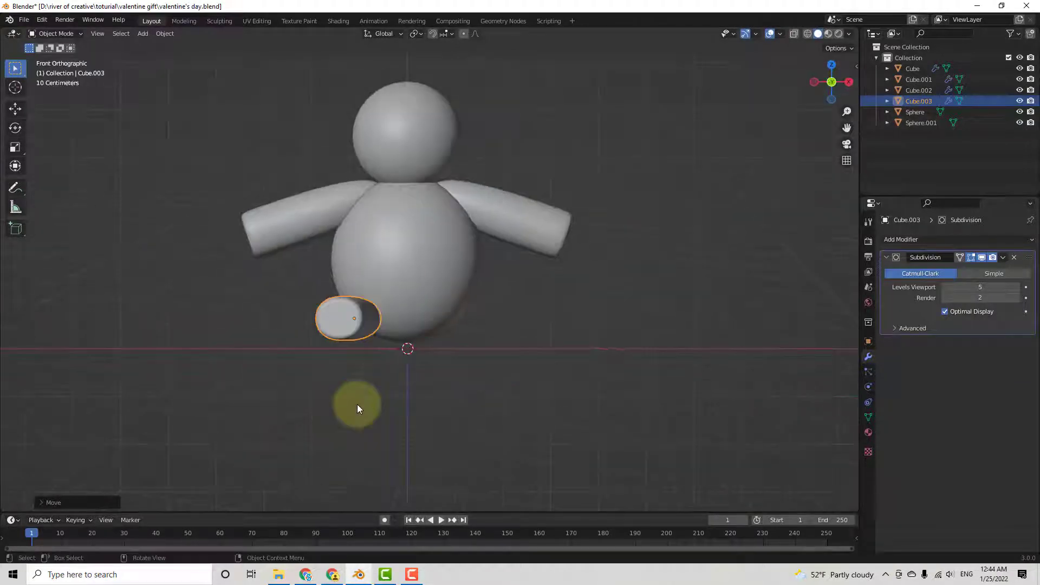
key(r)
key(z)
click(373, 404)
- Duplicate the leg, angle the copy the opposite way about Z and move it along X to the other side of the body
key(KP_7)
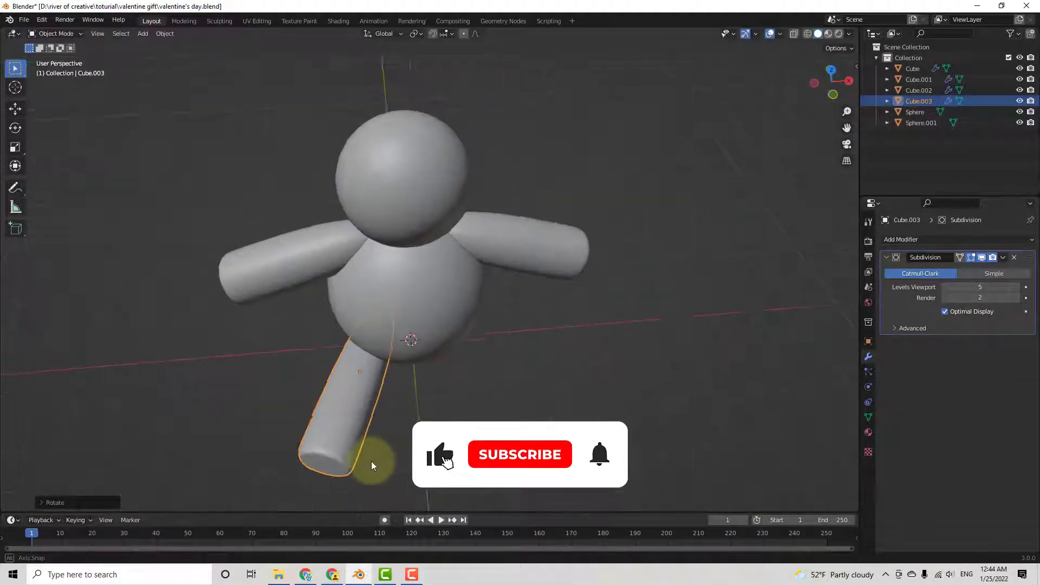
key(shift+d)
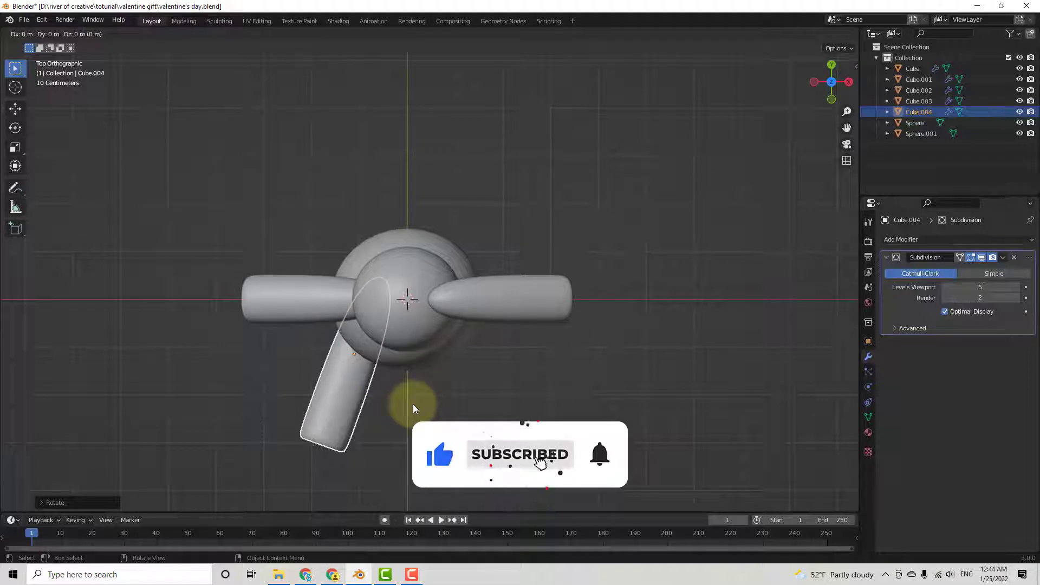
key(r)
key(z)
click(376, 410)
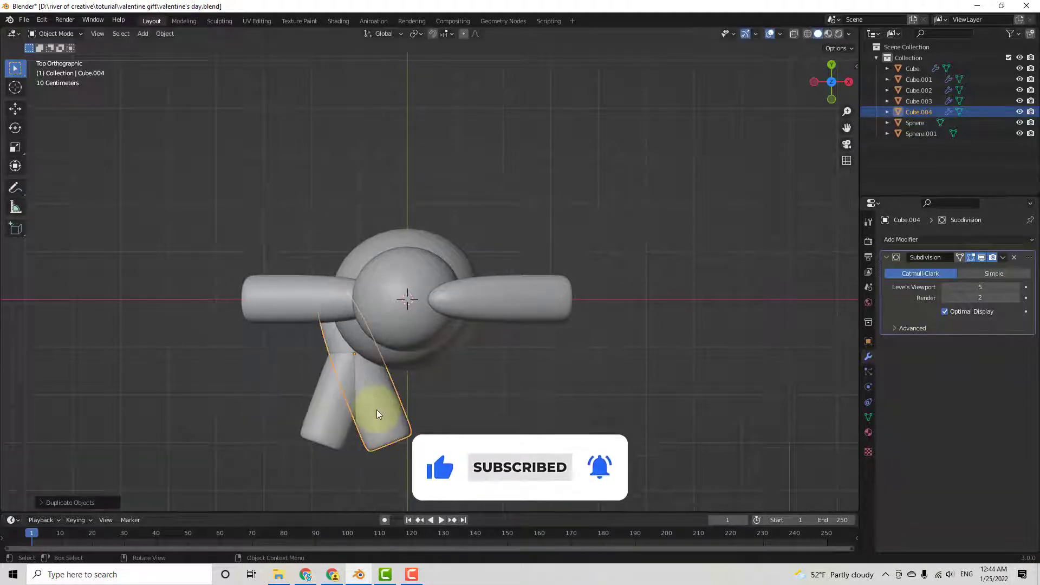
key(g)
key(x)
click(484, 417)
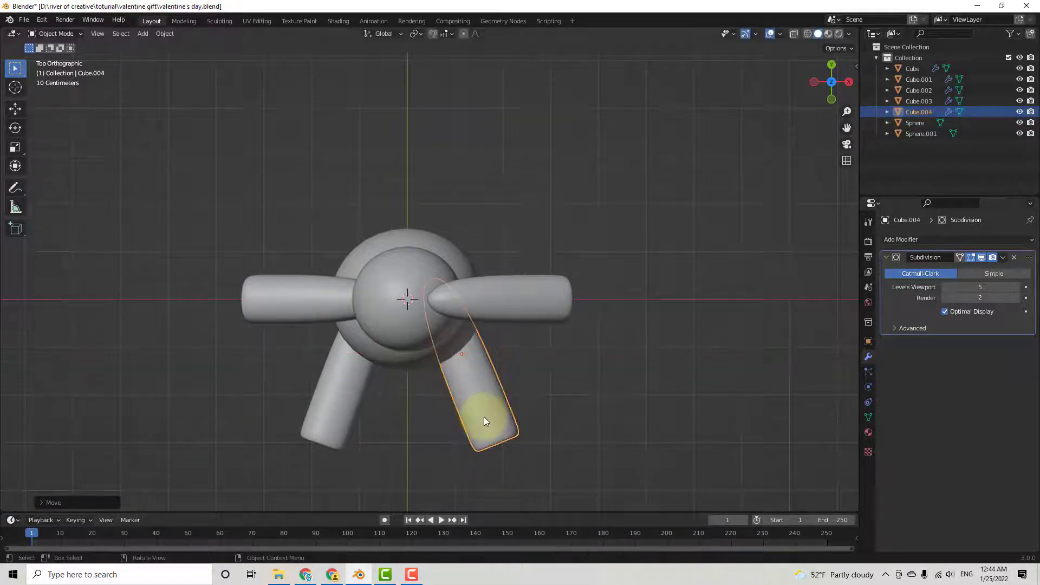
- Fine-tune the copied leg's rotation and X position so it mirrors the first leg
key(r)
click(481, 420)
key(g)
key(x)
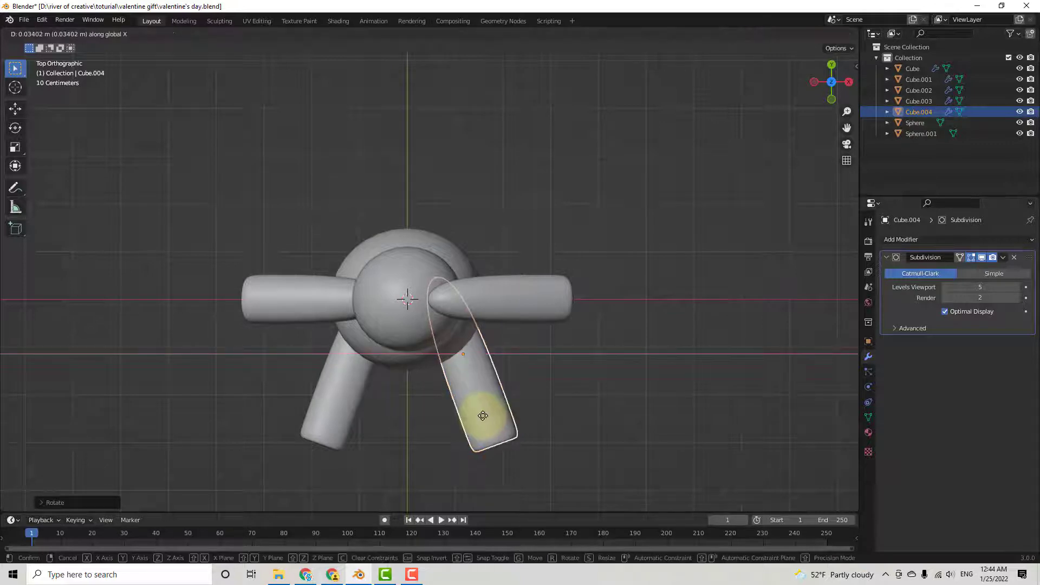
click(481, 415)
middle_drag(406, 444, 552, 399)
click(552, 400)
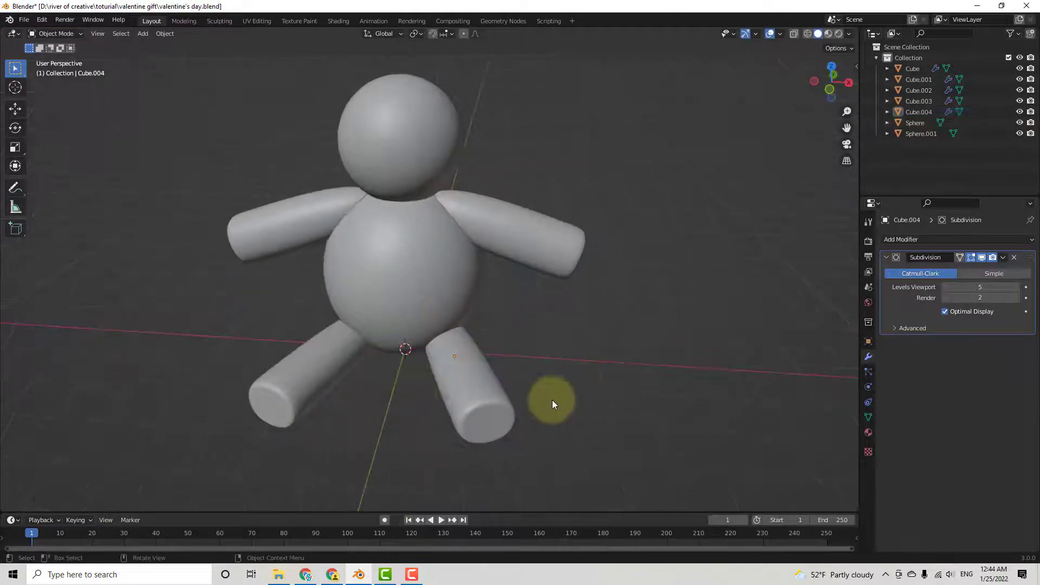
- Delete the arm object on the +X side of the body that overlaps its duplicate
middle_drag(373, 332, 432, 356)
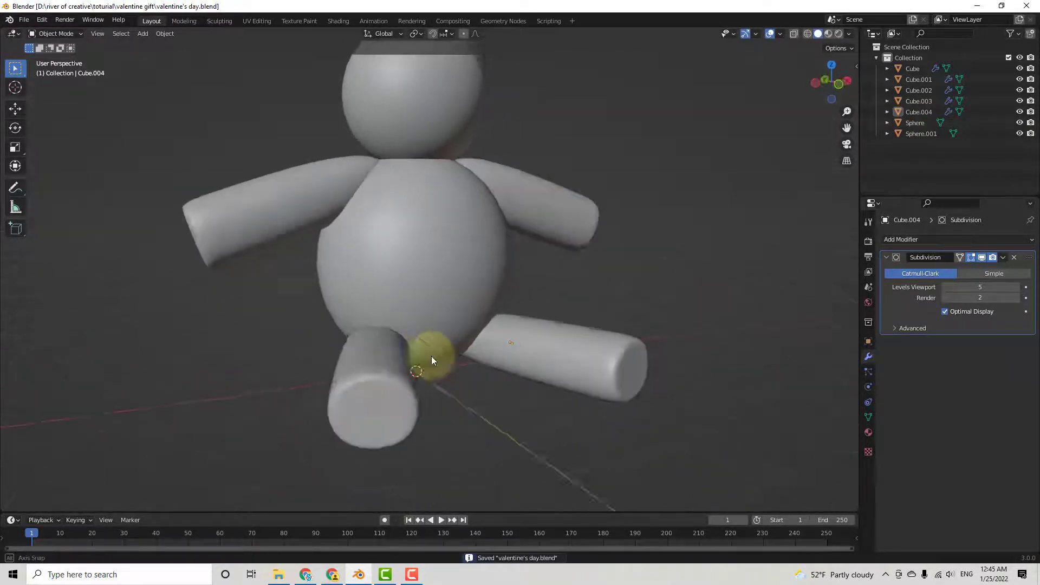
click(427, 356)
shift+click(564, 360)
middle_drag(576, 353, 453, 337)
key(KP_7)
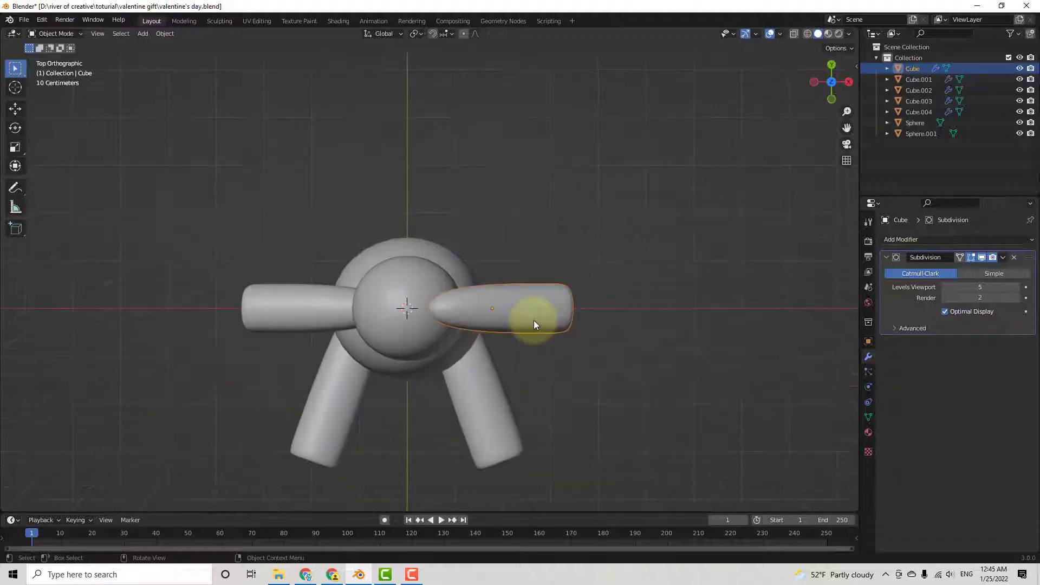
key(Delete)
click(518, 319)
- Rotate the +X arm about Z so it reaches forward, and move it along X in toward the shoulder
key(r)
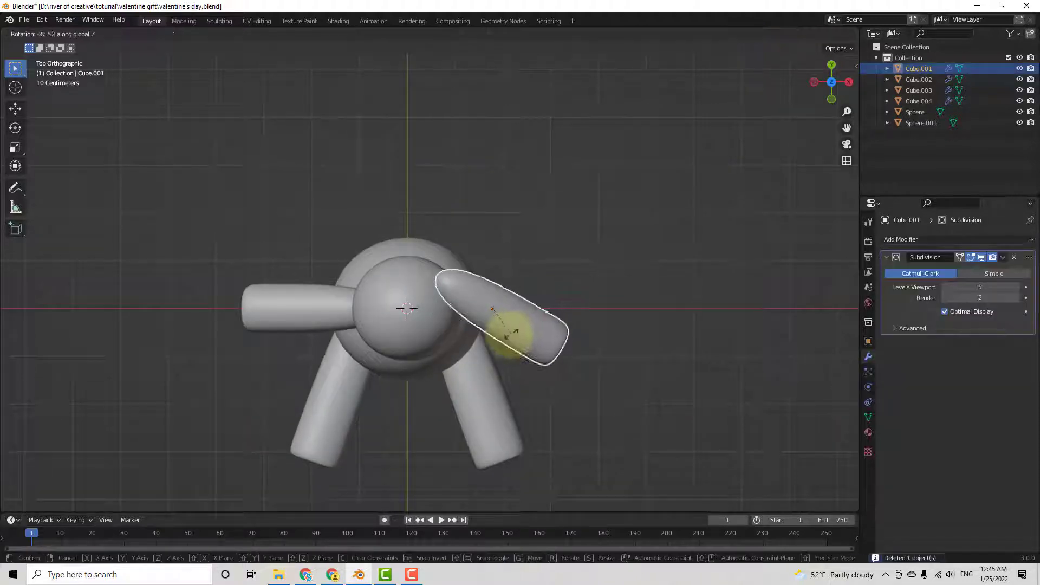
click(508, 337)
key(g)
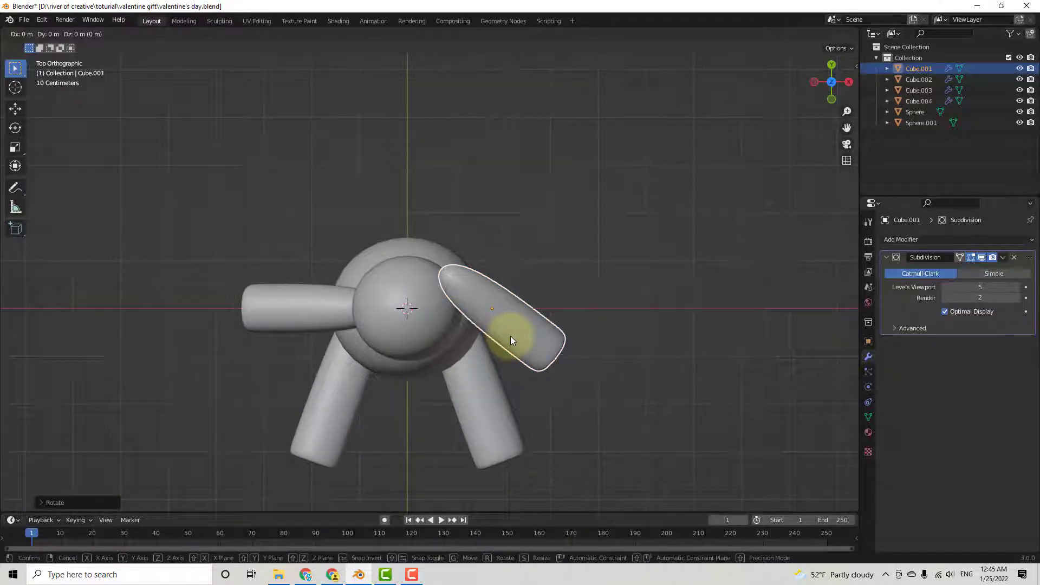
key(y)
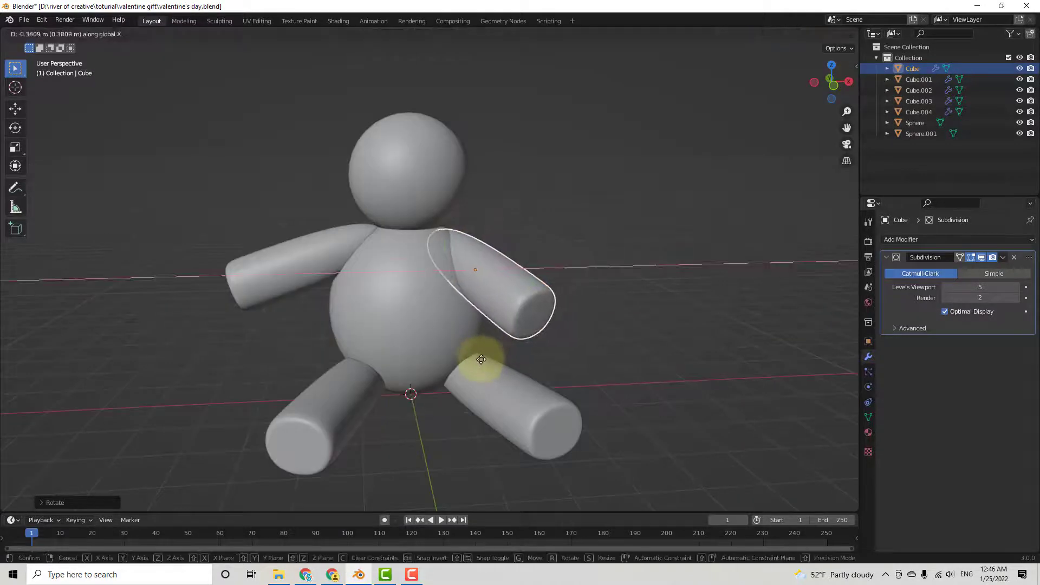
click(479, 359)
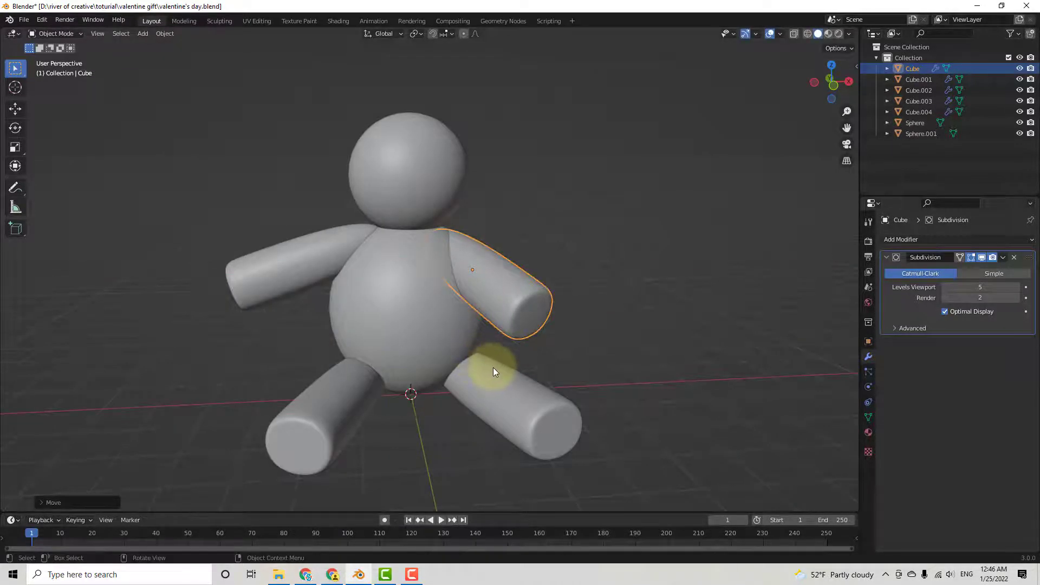
middle_drag(493, 367, 325, 367)
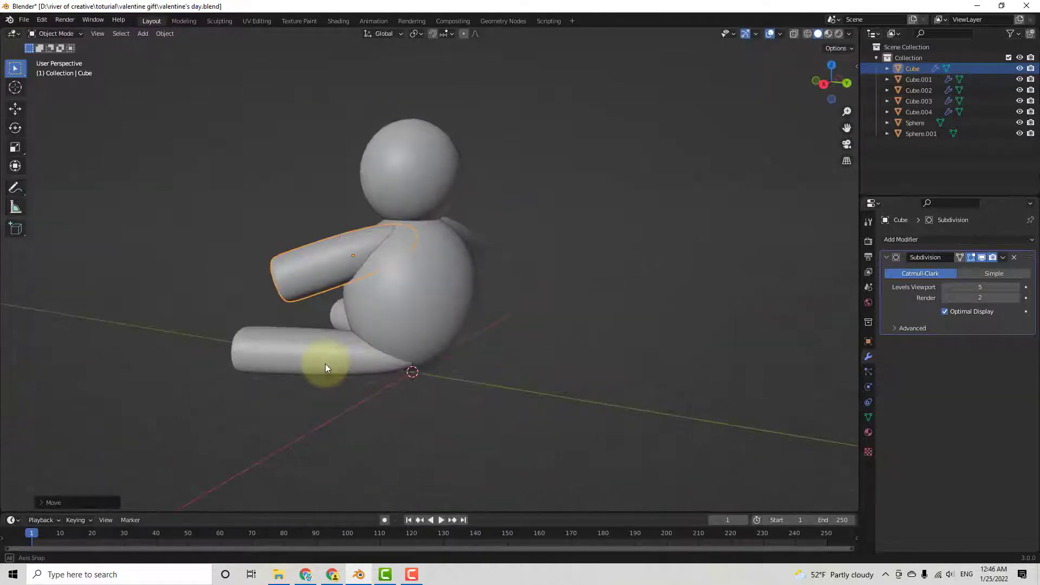
- Adjust the arm's rotation about Z and shift it along Y so it sits against the shoulder
middle_drag(454, 397, 435, 355)
key(r)
key(z)
click(509, 369)
key(g)
key(y)
click(376, 333)
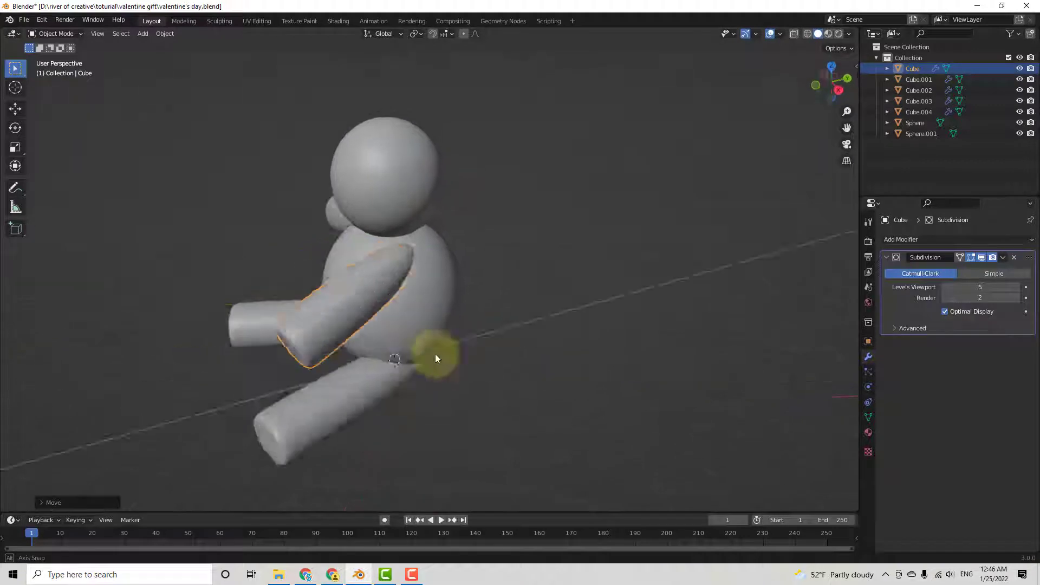
click(334, 227)
scroll(325, 304, down, 5)
middle_drag(324, 325, 286, 347)
click(453, 323)
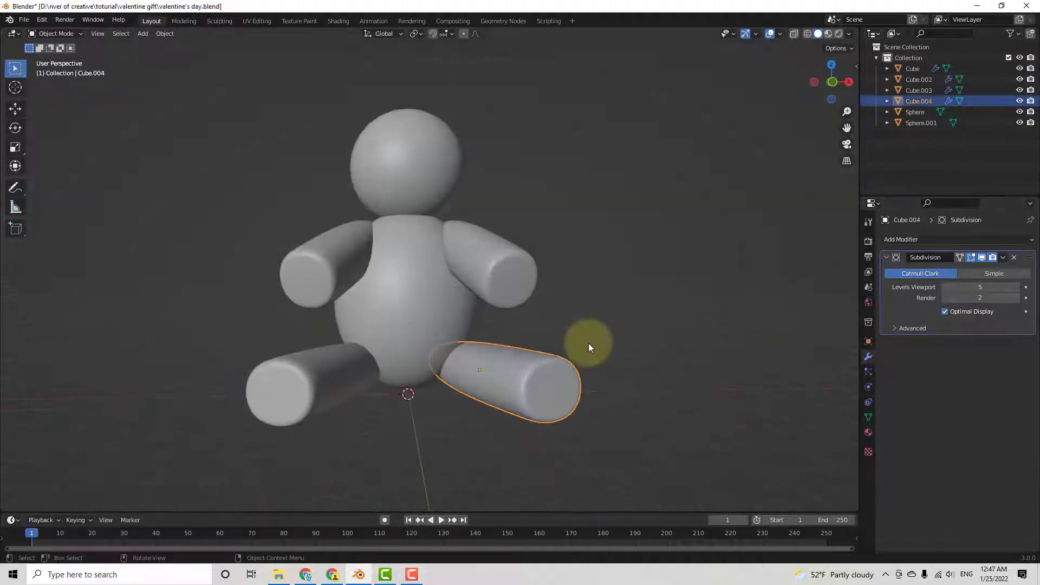
middle_drag(588, 343, 611, 354)
- Duplicate the head sphere, scale the copy down and move it along Y to the front of the face as a muzzle
click(423, 187)
key(shift+d)
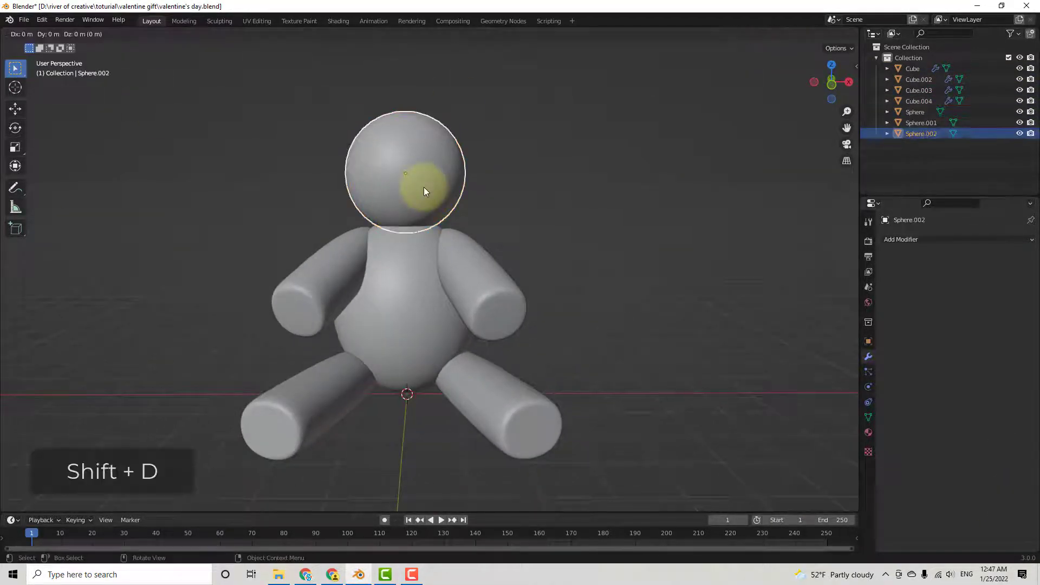
key(s)
click(407, 181)
middle_drag(477, 216, 406, 197)
key(g)
key(y)
click(416, 246)
- Flatten the muzzle sphere along Y, set it against the face along Y and adjust its overall size
key(s)
key(y)
click(390, 243)
key(g)
key(y)
click(395, 251)
key(s)
click(517, 228)
- Duplicate the muzzle sphere and move the copy along Z, X and Y to the sole of the -X leg
click(405, 162)
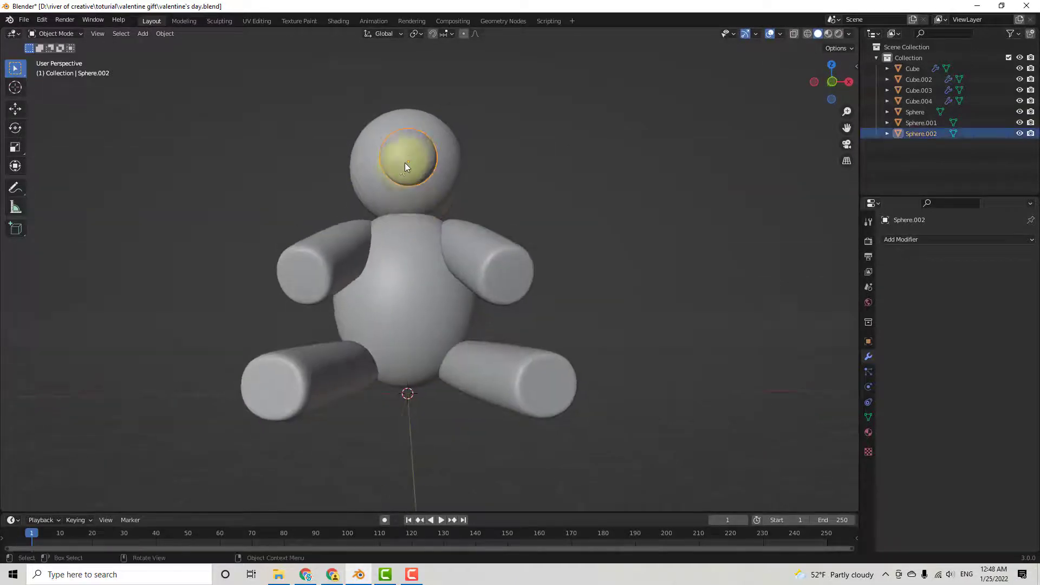
key(shift+d)
key(z)
key(x)
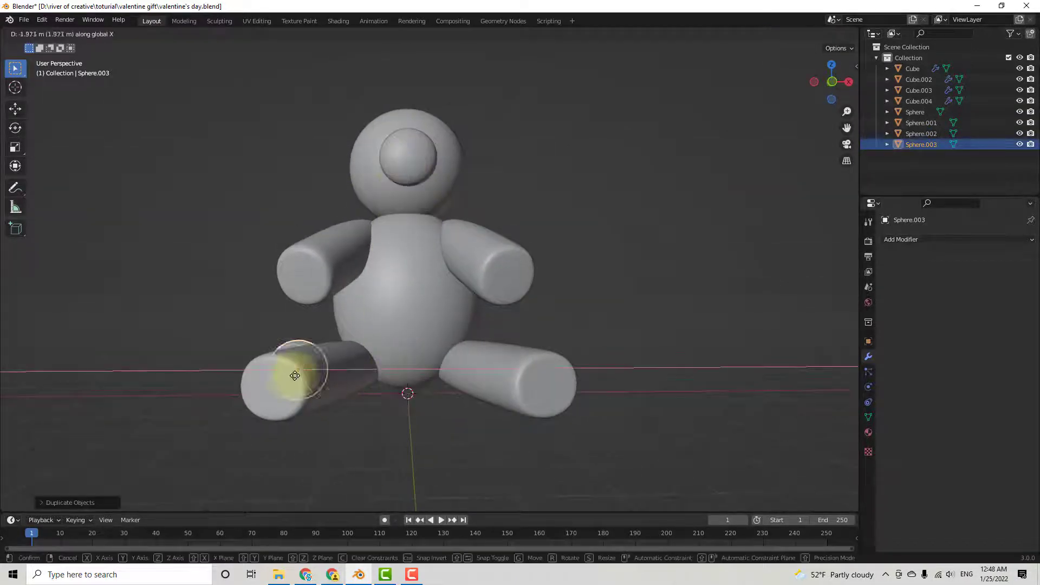
key(y)
click(314, 403)
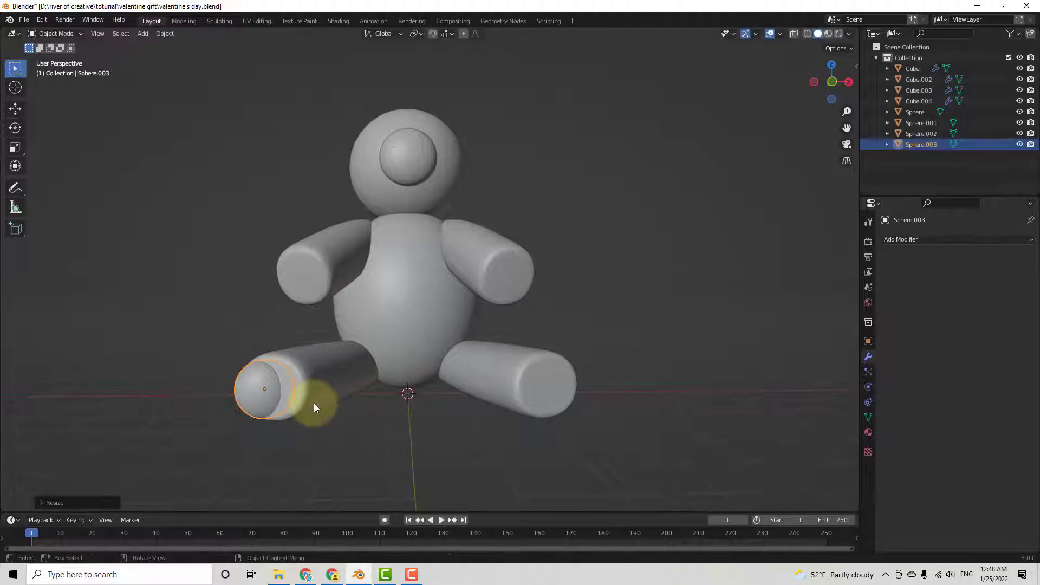
- Rotate the sole pad about Z to follow the foot's angle and flatten it along Y
key(r)
key(z)
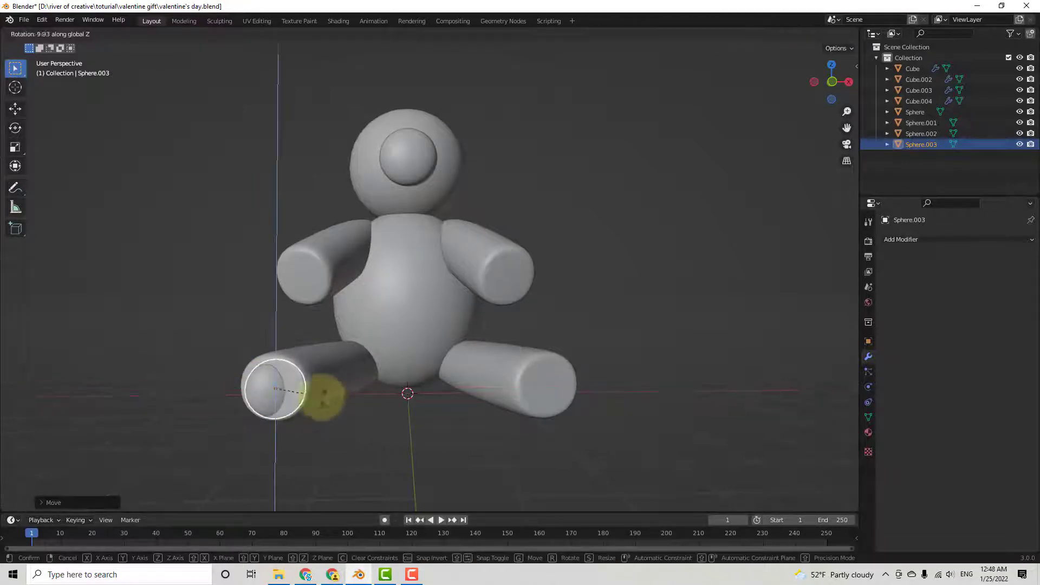
click(290, 391)
middle_drag(290, 391, 462, 485)
key(s)
key(y)
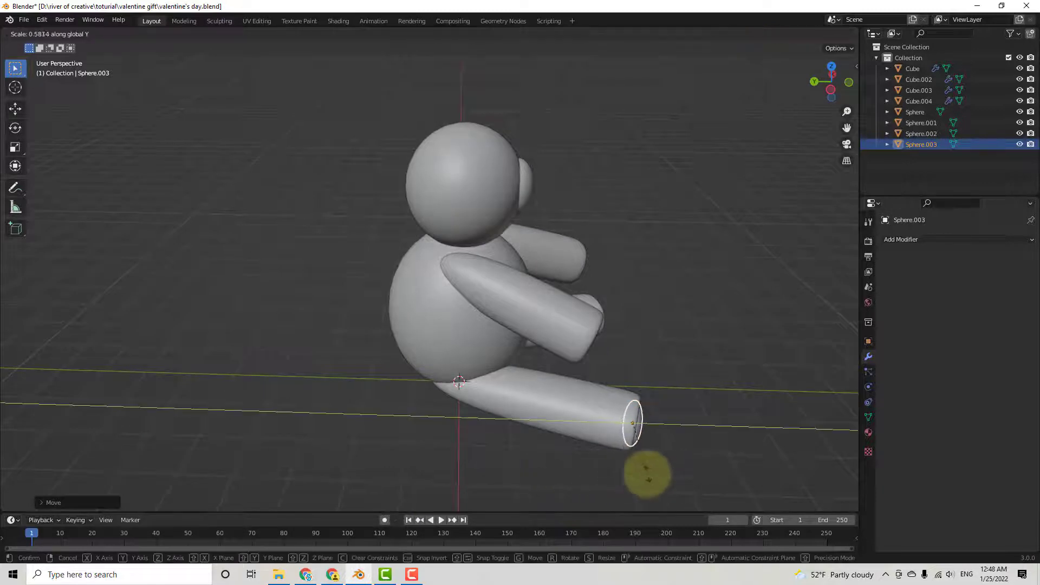
click(645, 472)
- Duplicate the sole pad and move the copy along X onto the opposite foot
key(KP_1)
click(526, 413)
key(shift+d)
key(x)
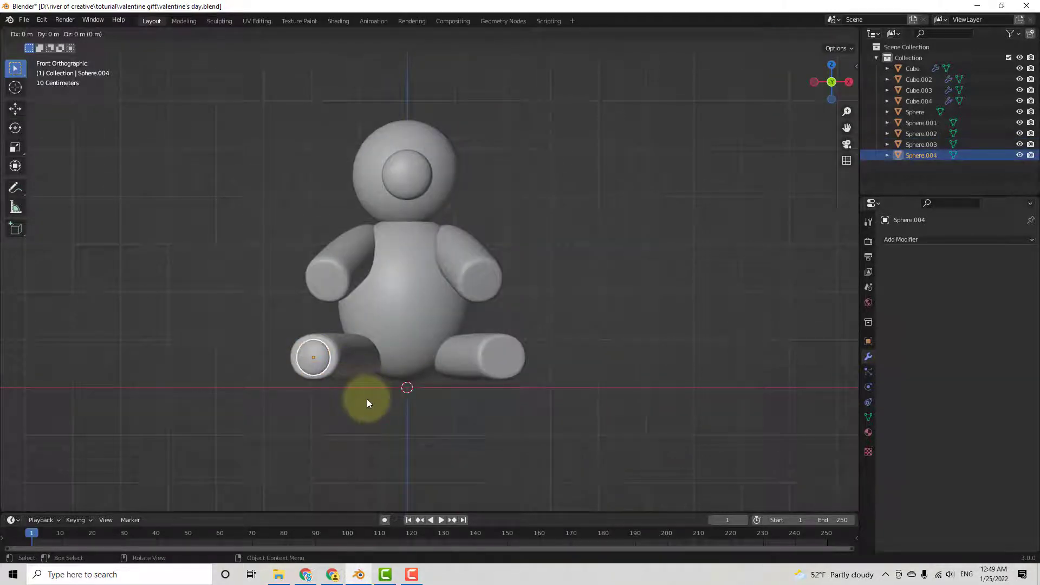
click(557, 399)
- Rotate the second sole pad about Z until it lies flush with its foot, and deselect it
key(r)
key(z)
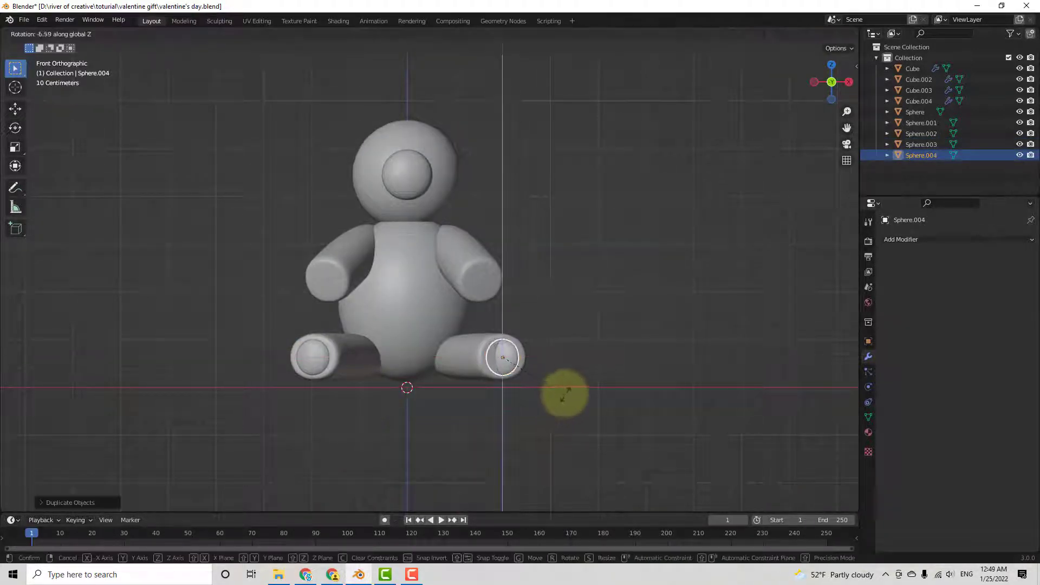
click(509, 387)
middle_drag(509, 386, 530, 406)
key(r)
key(z)
click(506, 408)
click(534, 450)
- Save the Blender file
scroll(421, 313, up, 2)
key(ctrl+s)
scroll(423, 312, down, 2)
shift+middle_drag(413, 191, 416, 226)
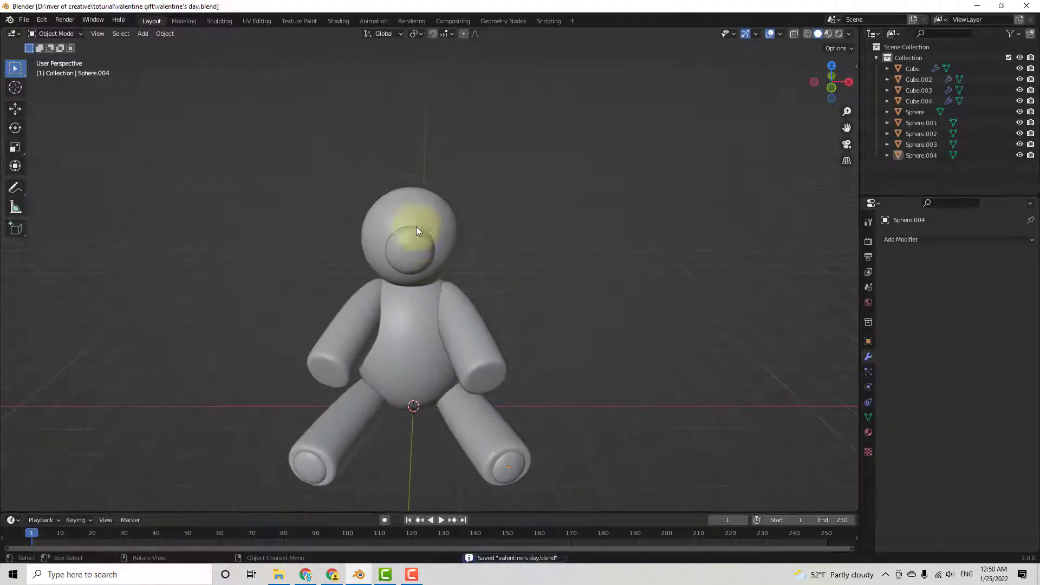
- Add a cube, shrink it to nose size and move it up in front of the face
scroll(416, 221, up, 1)
key(shift+d)
scroll(533, 274, down, 2)
middle_drag(533, 274, 473, 260)
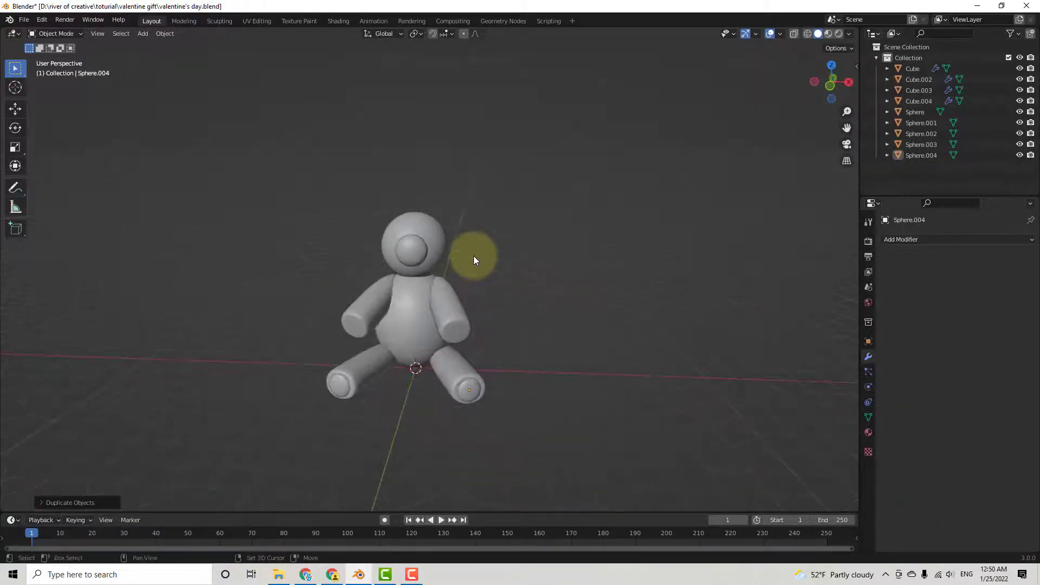
key(shift+a)
click(464, 263)
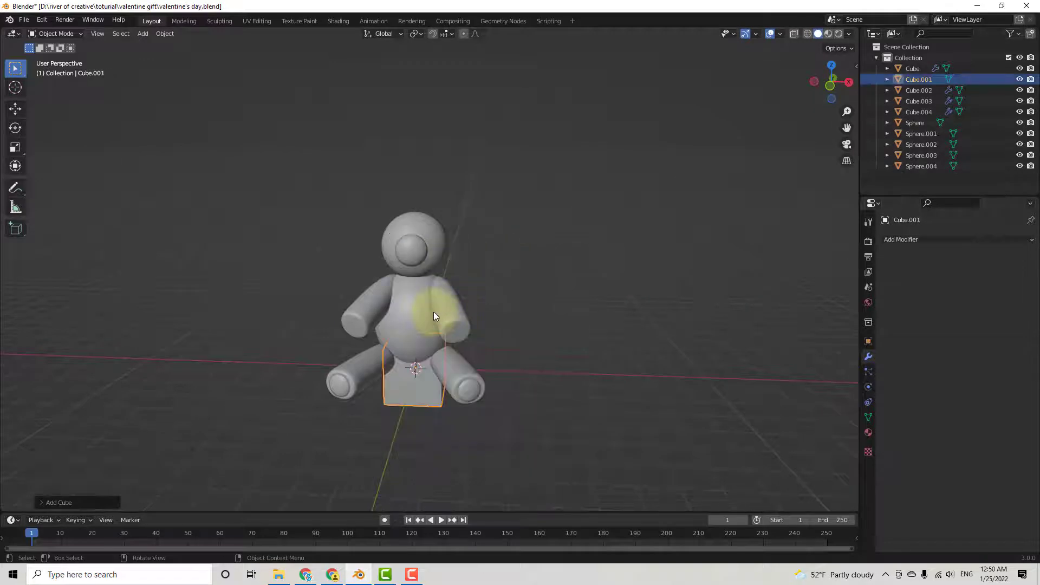
key(g)
click(432, 238)
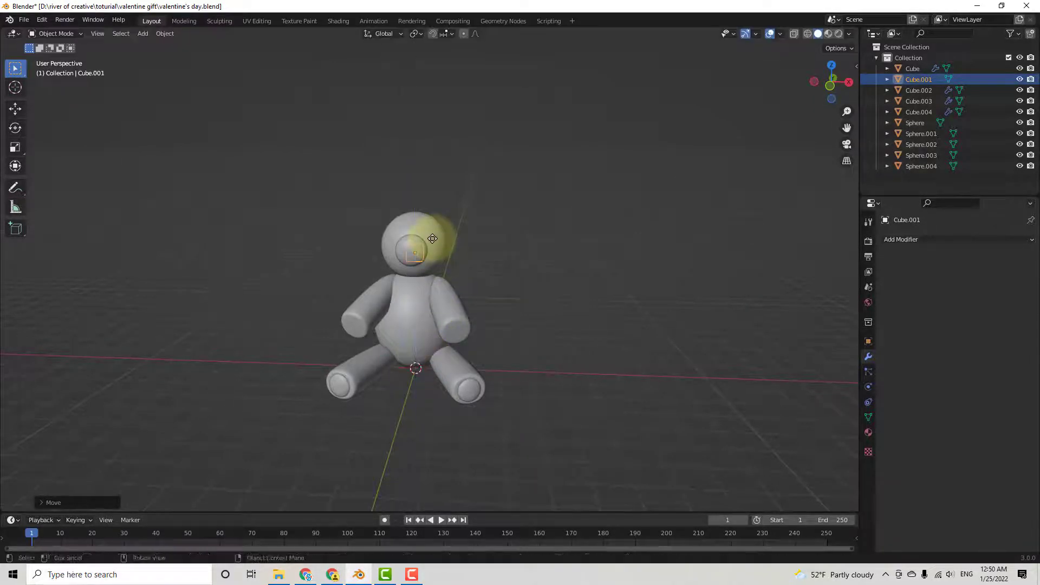
- Add a Subdivision Surface modifier to the nose cube with 5 viewport levels
scroll(431, 260, up, 5)
click(905, 239)
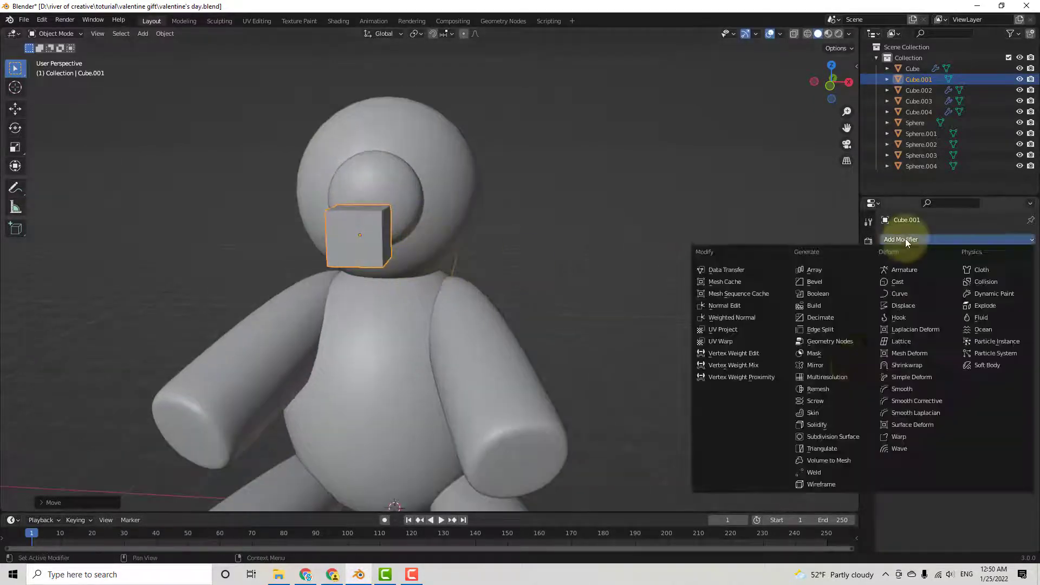
click(846, 438)
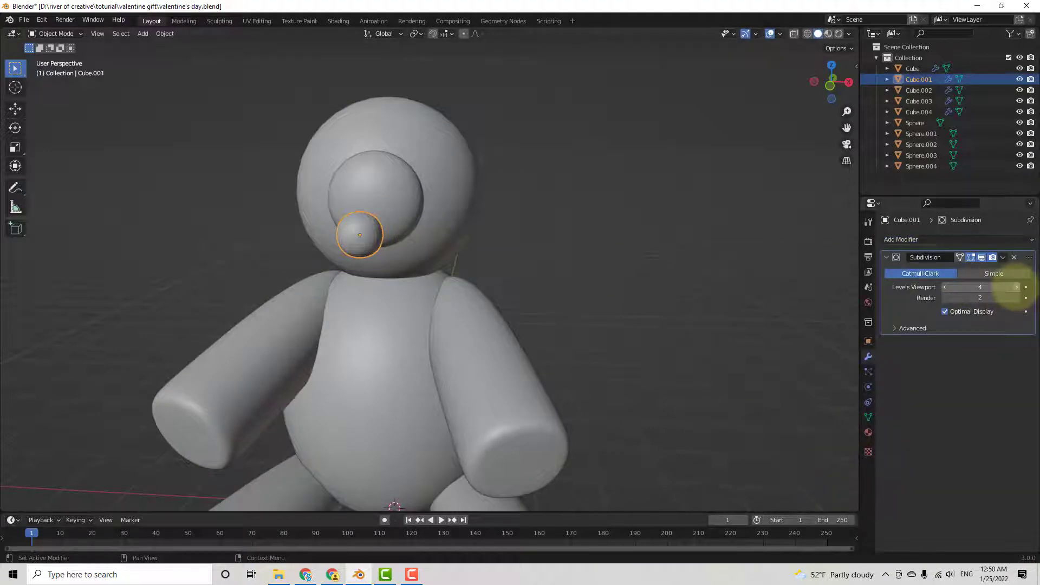
- Position the nose on the front of the muzzle along Y and Z, and flatten it along Y
key(g)
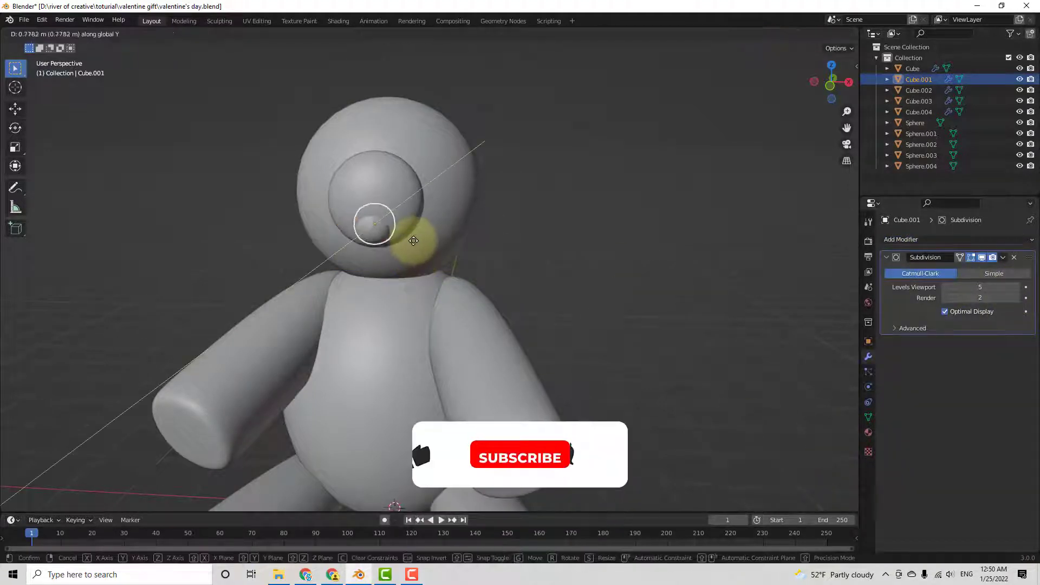
key(z)
click(421, 214)
middle_drag(420, 214, 406, 278)
key(s)
key(y)
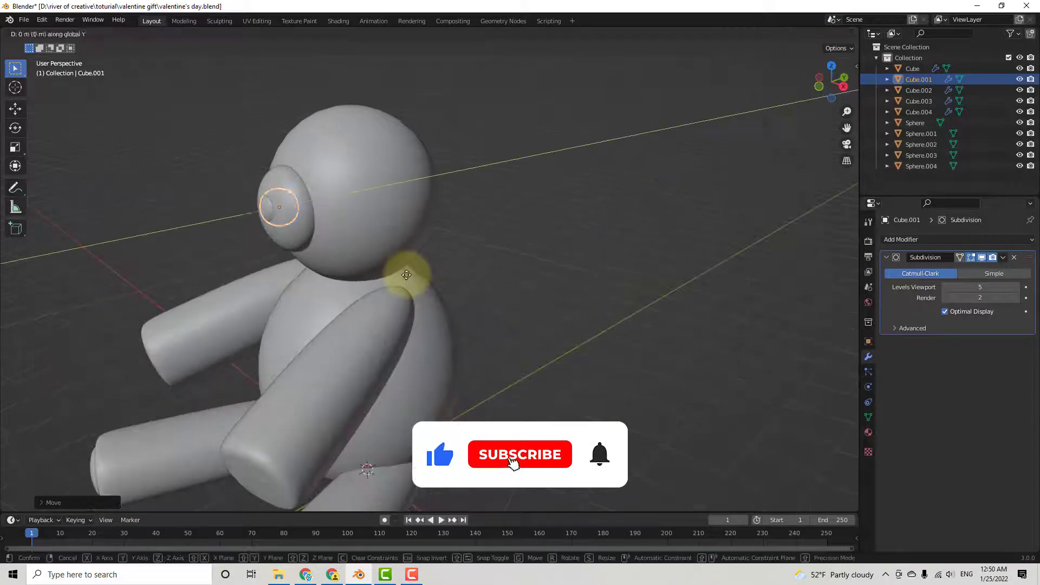
click(325, 265)
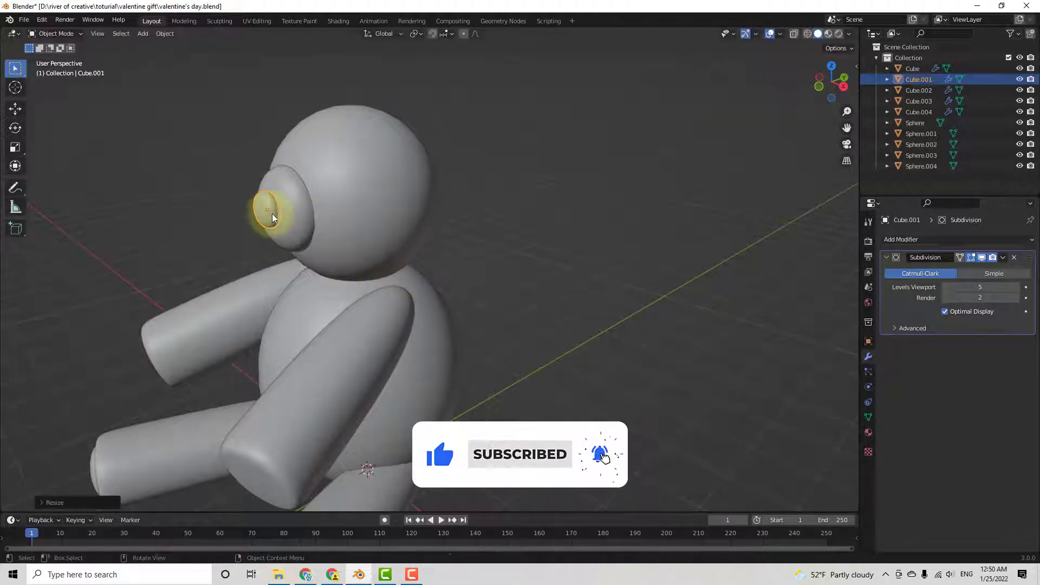
- Add a horizontal loop cut to the nose mesh and slide it toward the upper edge
middle_drag(271, 213, 438, 311)
scroll(395, 242, up, 2)
key(Tab)
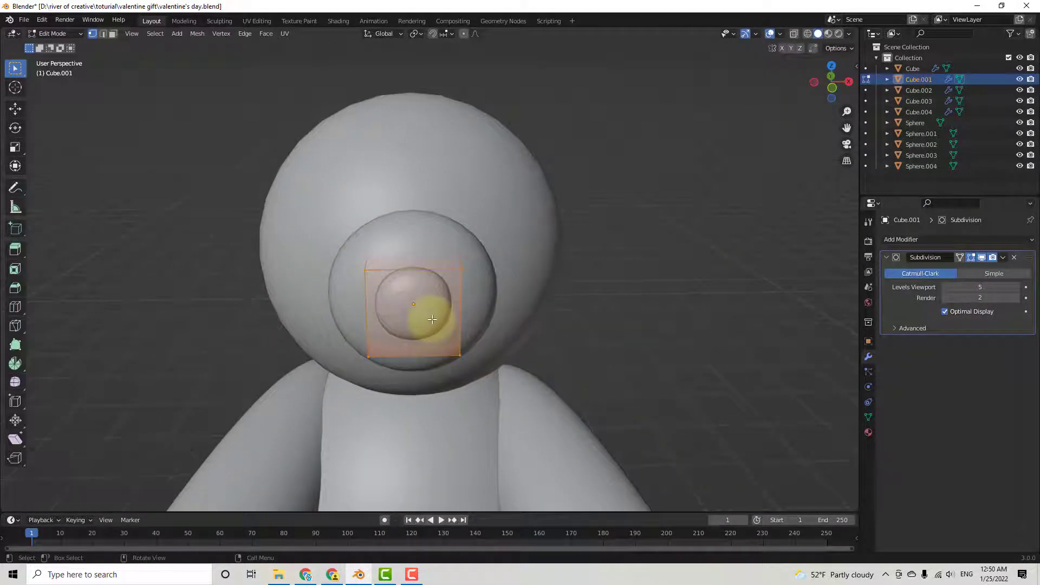
click(376, 298)
click(378, 274)
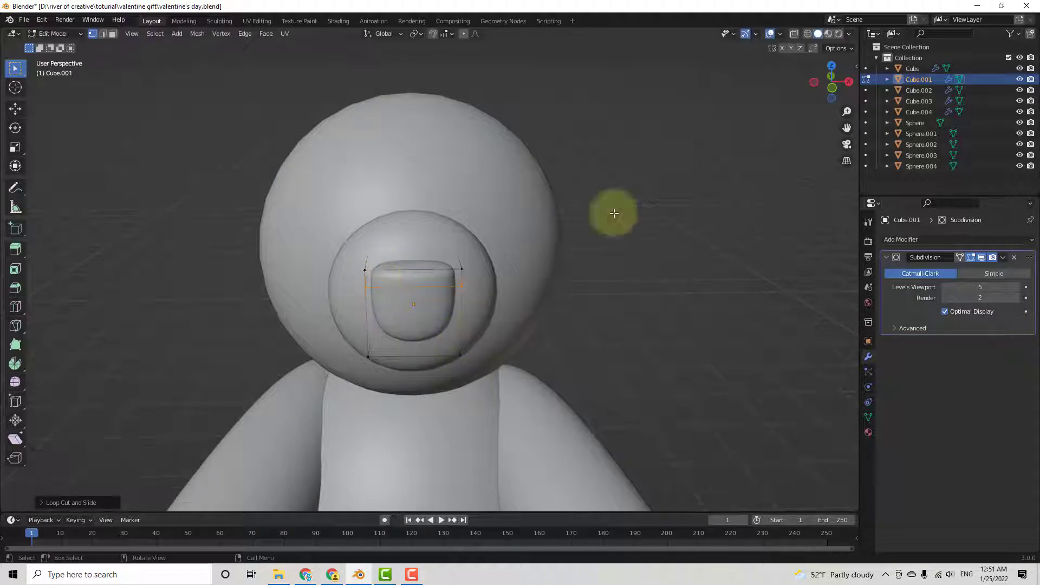
- Taper the nose by scaling its lower vertices down to about 0.39
key(alt+z)
drag(484, 321, 279, 371)
key(s)
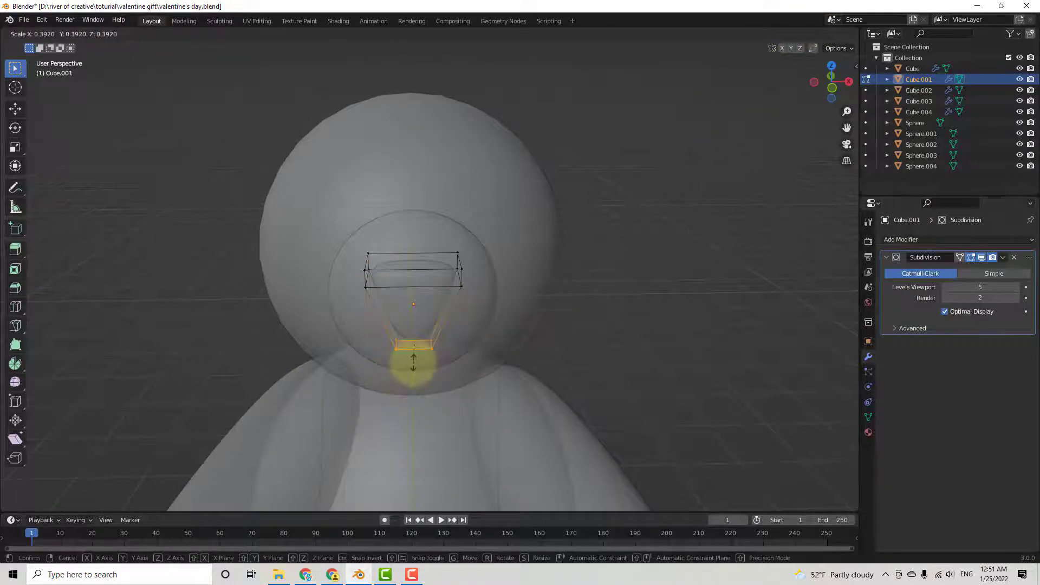
click(415, 363)
key(Tab)
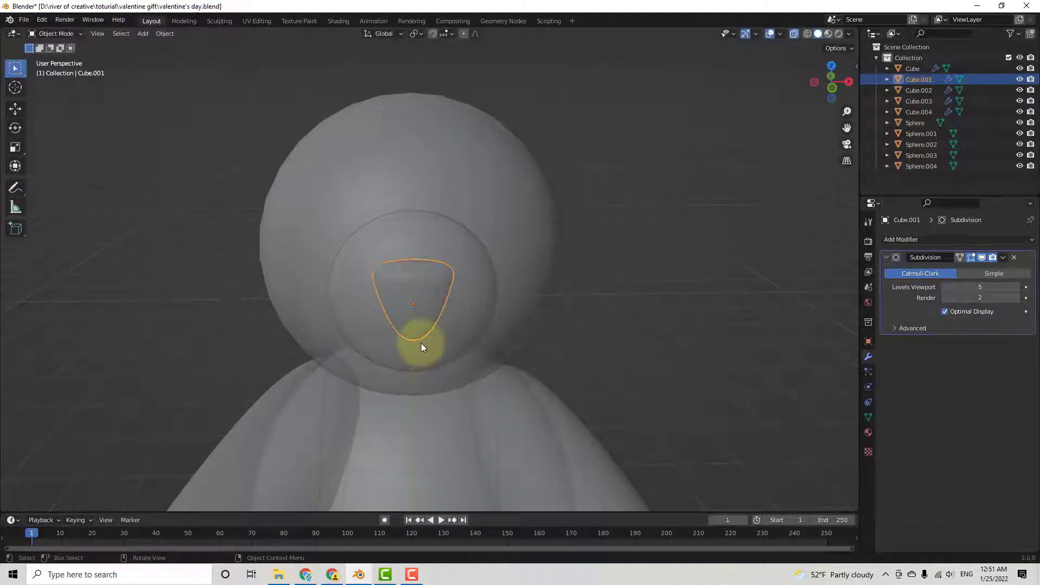
- Flatten the nose along Z and raise it to the upper part of the muzzle
key(s)
key(z)
click(423, 344)
key(g)
key(z)
click(424, 319)
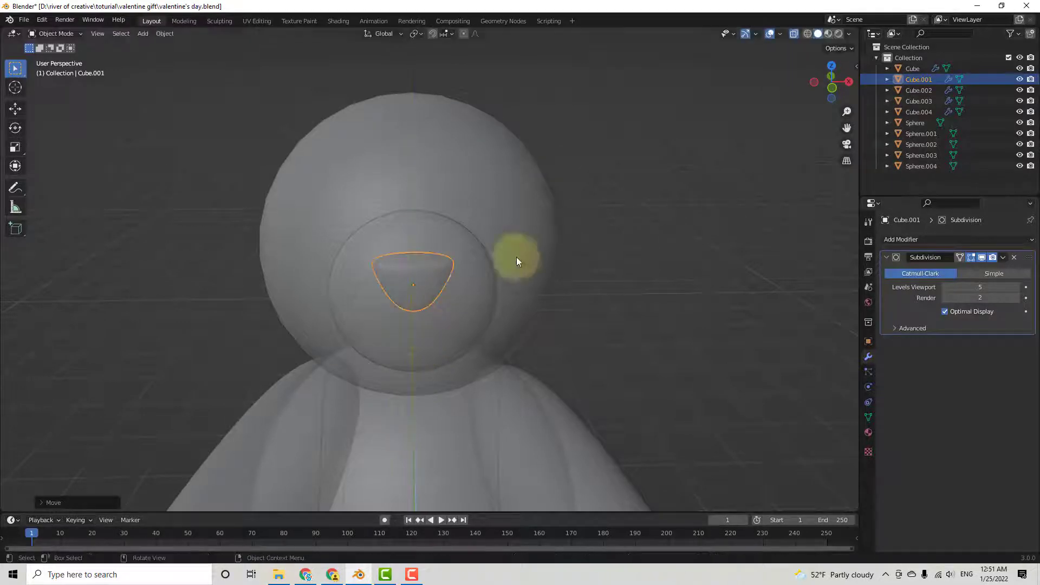
- Tilt the nose to follow the muzzle, seat it against the surface along Y, and save the file
middle_drag(515, 257, 618, 277)
key(r)
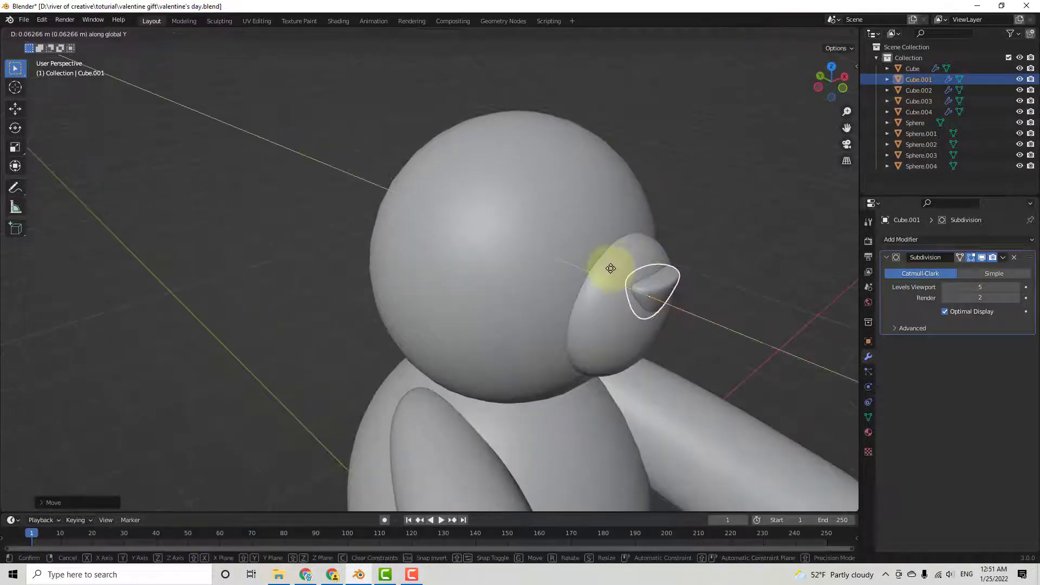
key(z)
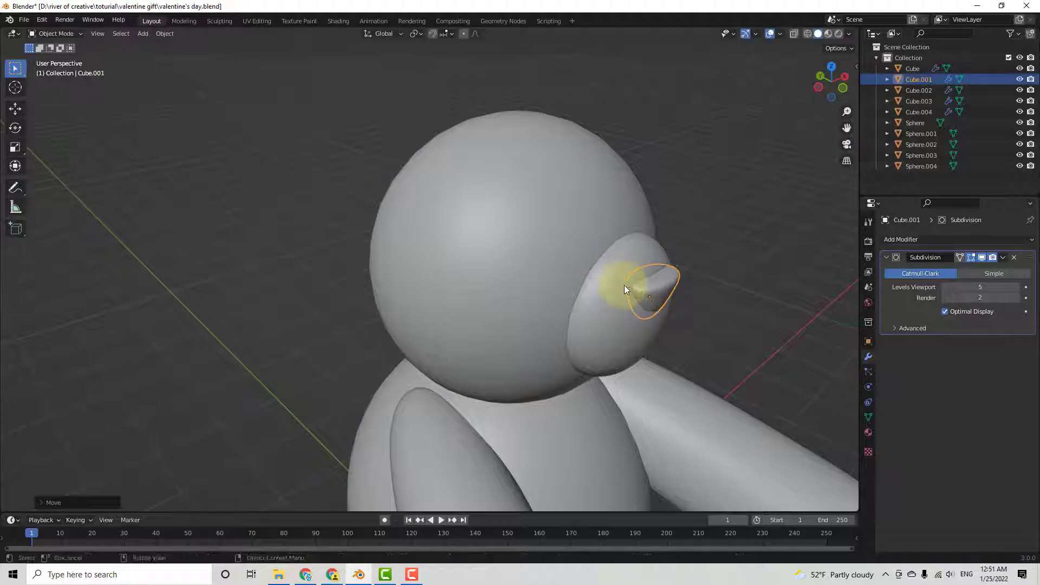
click(631, 294)
key(g)
key(y)
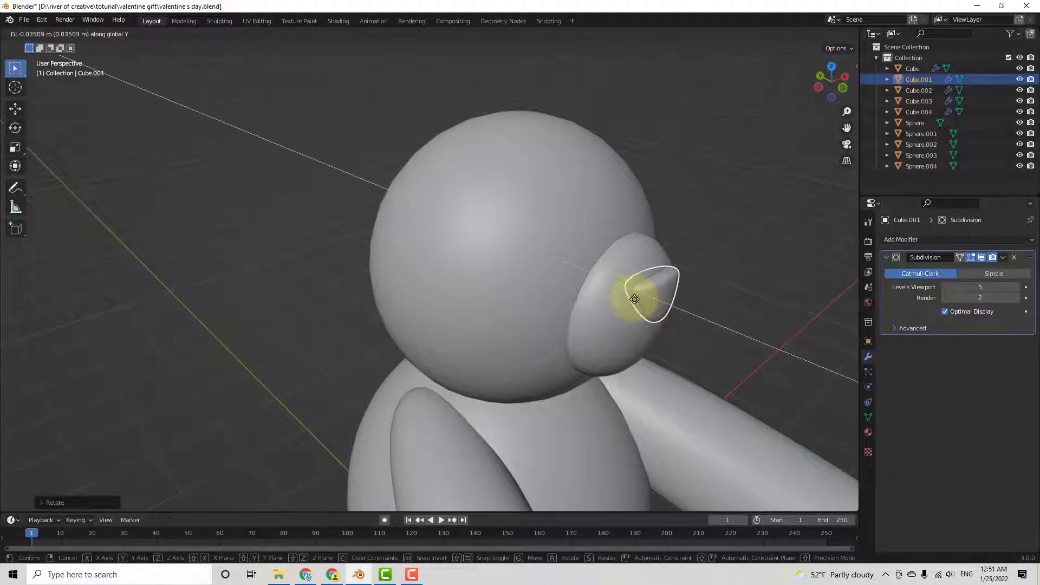
click(631, 297)
middle_drag(631, 297, 583, 333)
click(583, 332)
scroll(583, 335, down, 3)
scroll(518, 337, down, 3)
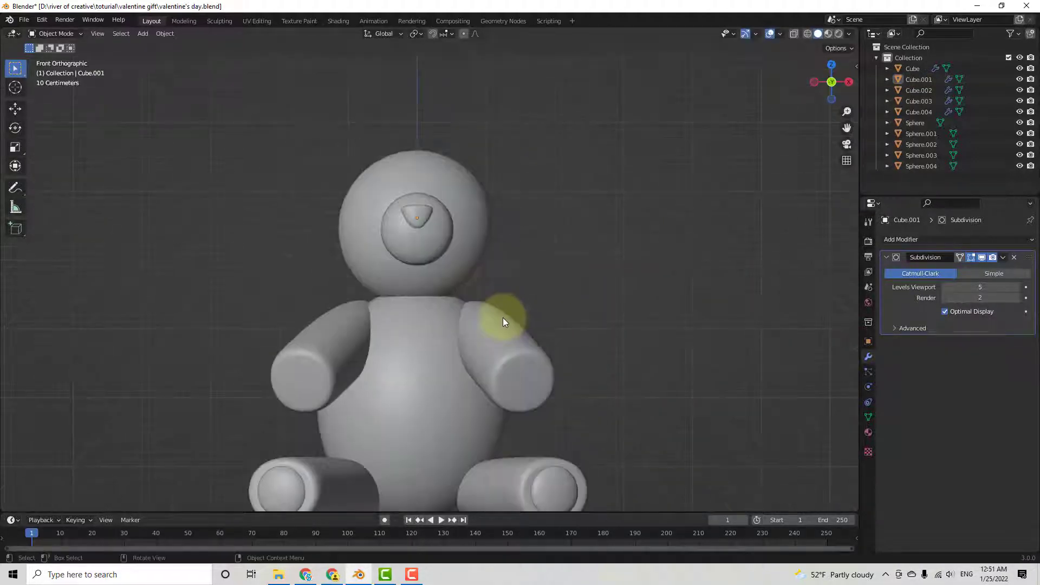
middle_drag(503, 317, 461, 261)
key(ctrl+s)
- Add a UV sphere for an eye, raise it along Z to head height and shade it smooth
key(shift+a)
mouse_move(461, 261)
click(508, 293)
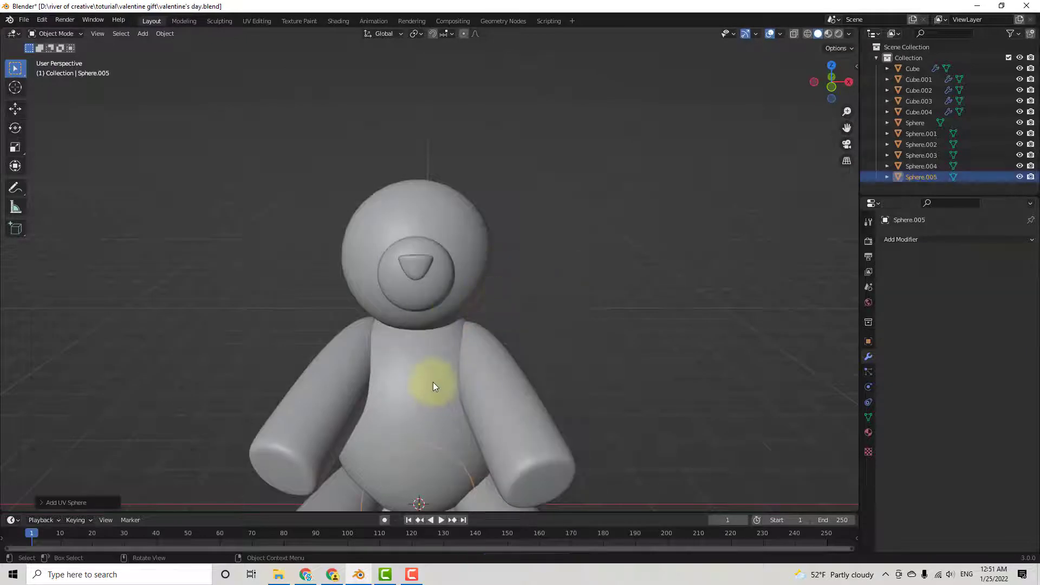
key(g)
key(z)
click(433, 174)
right_click(433, 174)
click(434, 174)
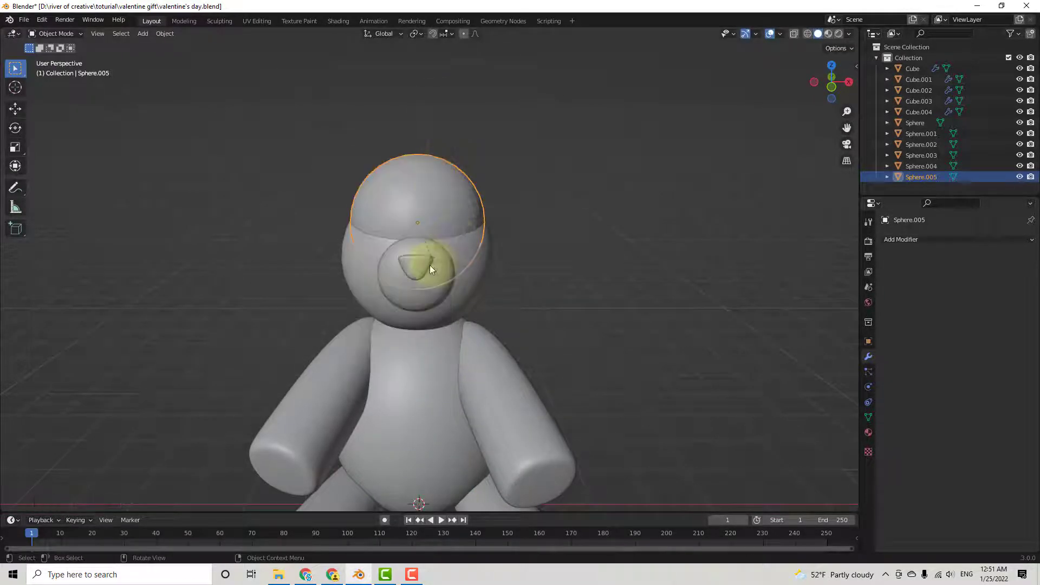
- Shrink the sphere to eye size and move it along Y and X to one side above the muzzle
key(s)
click(450, 251)
key(g)
key(y)
click(450, 265)
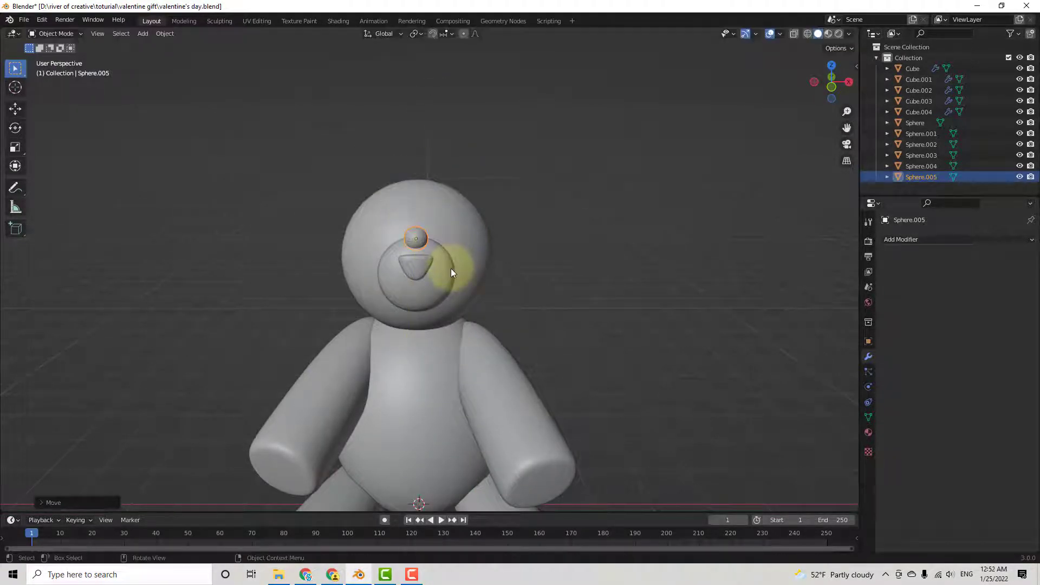
key(g)
key(x)
click(378, 264)
- Flatten the eye along Y and shift it slightly forward along Y on the face
middle_drag(378, 264, 449, 324)
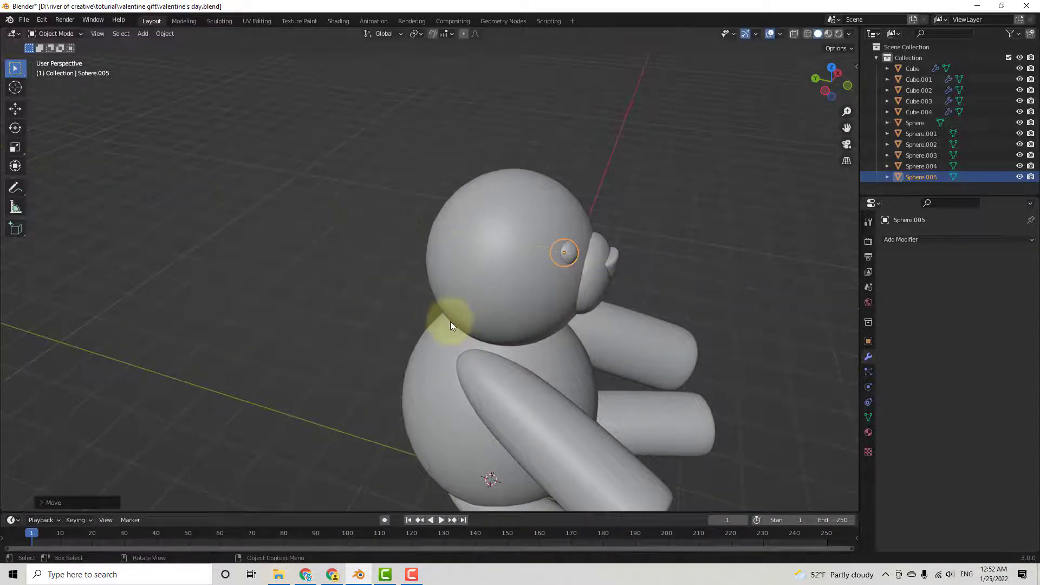
key(s)
key(y)
click(507, 308)
key(g)
key(y)
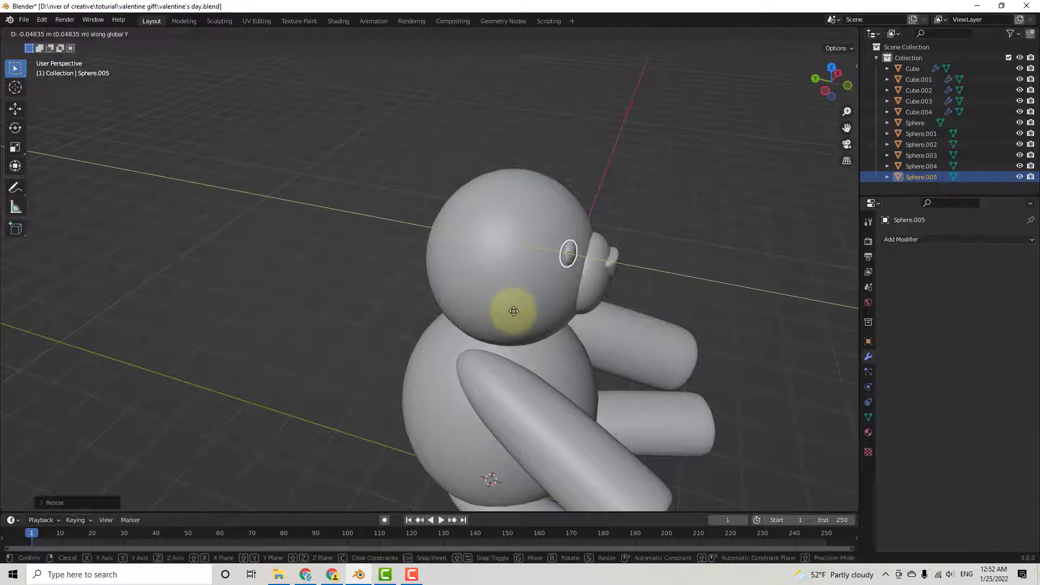
click(516, 312)
- Rotate the eye about 15 degrees backward around X and nudge it onto the head's surface
key(r)
key(x)
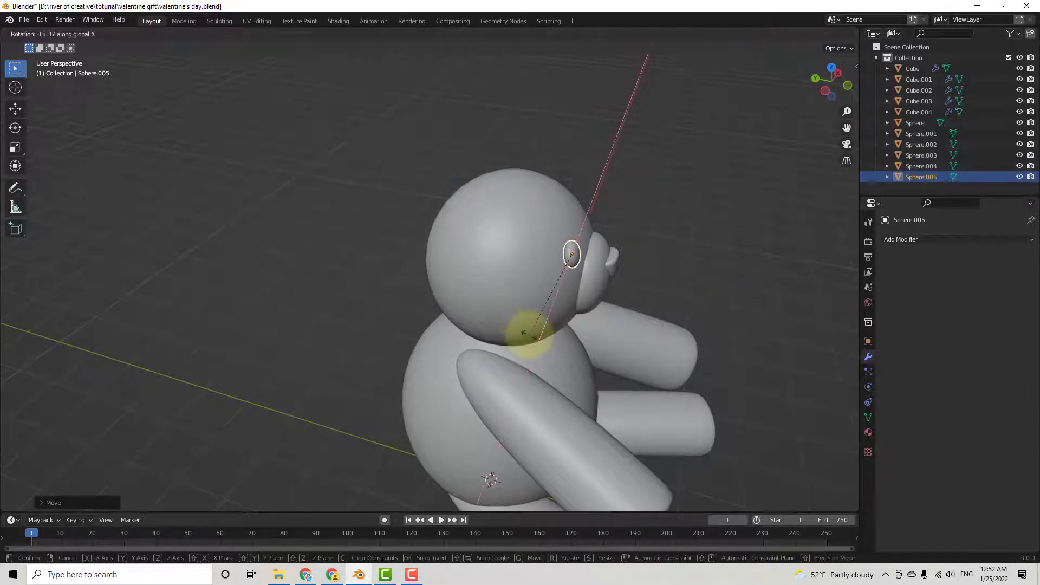
click(530, 335)
key(g)
click(525, 334)
- Duplicate the eye along X to the other side of the face and rotate the copy around Y
middle_drag(525, 335, 386, 298)
key(shift+d)
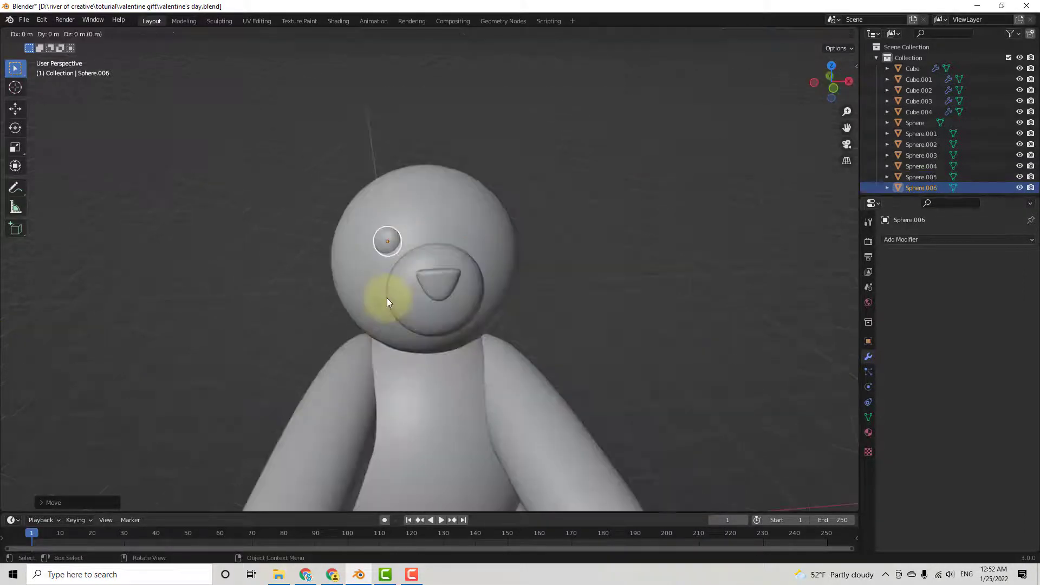
key(x)
click(483, 297)
key(r)
key(y)
click(728, 283)
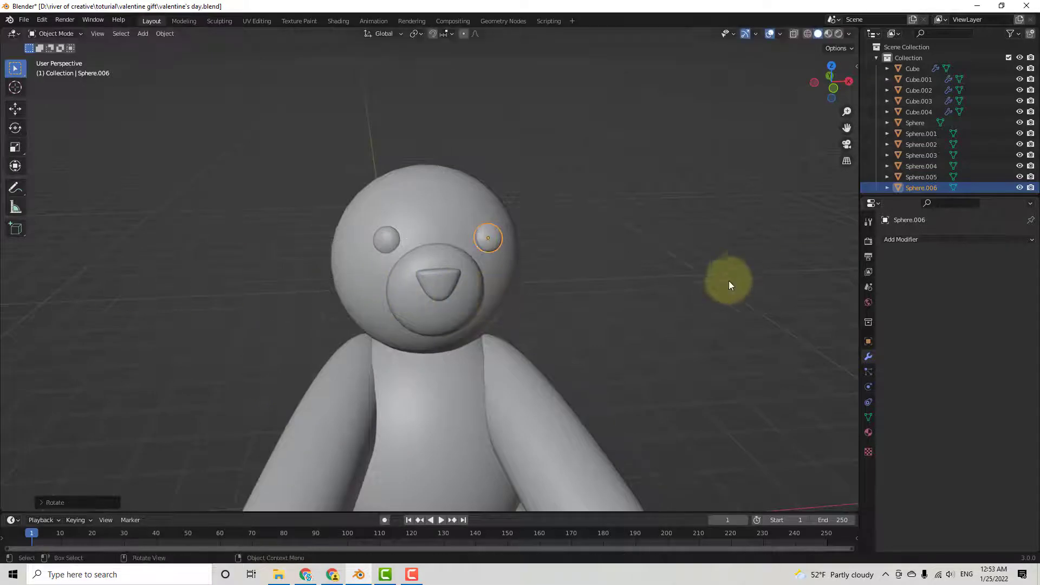
- Adjust the second eye along X and Y in front view and rotate it slightly around X to match the first
key(KP_1)
key(g)
key(x)
click(449, 194)
key(g)
key(y)
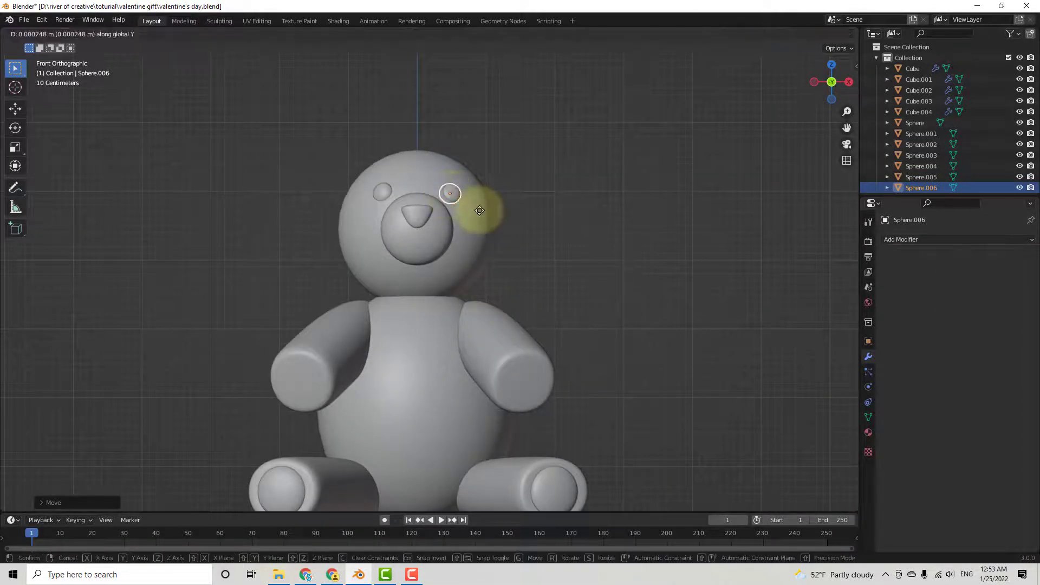
click(428, 204)
key(r)
key(x)
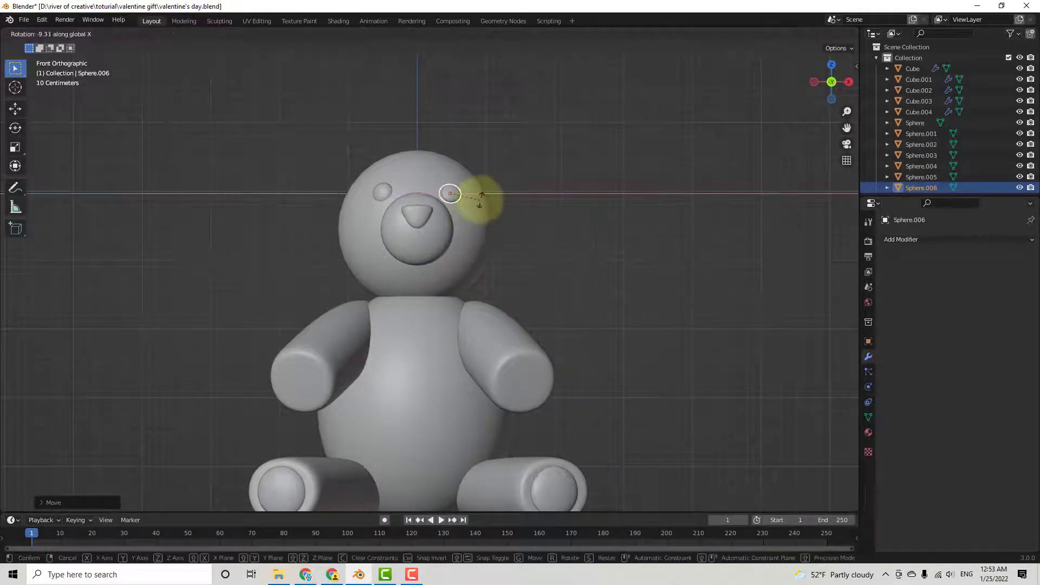
click(480, 198)
middle_drag(458, 195, 460, 278)
- Add a UV sphere for an ear, raise it about 5.1 m along Z into the head and shade it smooth
key(shift+a)
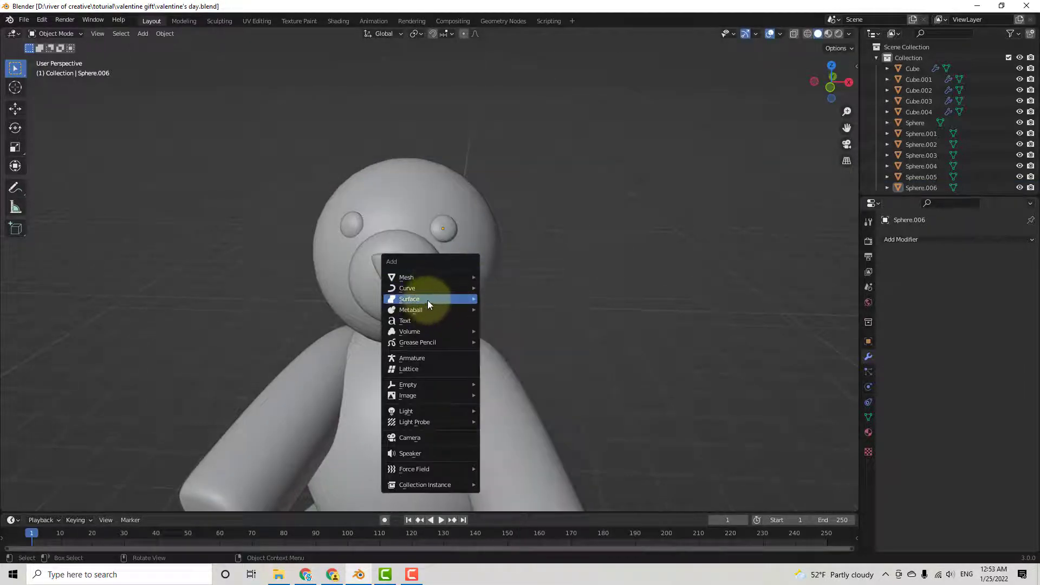
mouse_move(433, 277)
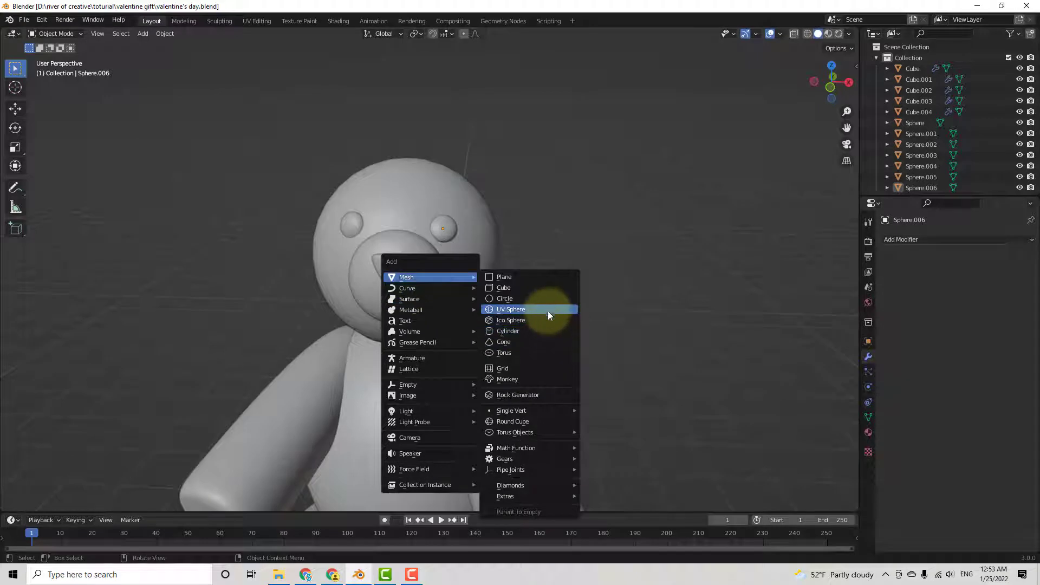
click(547, 311)
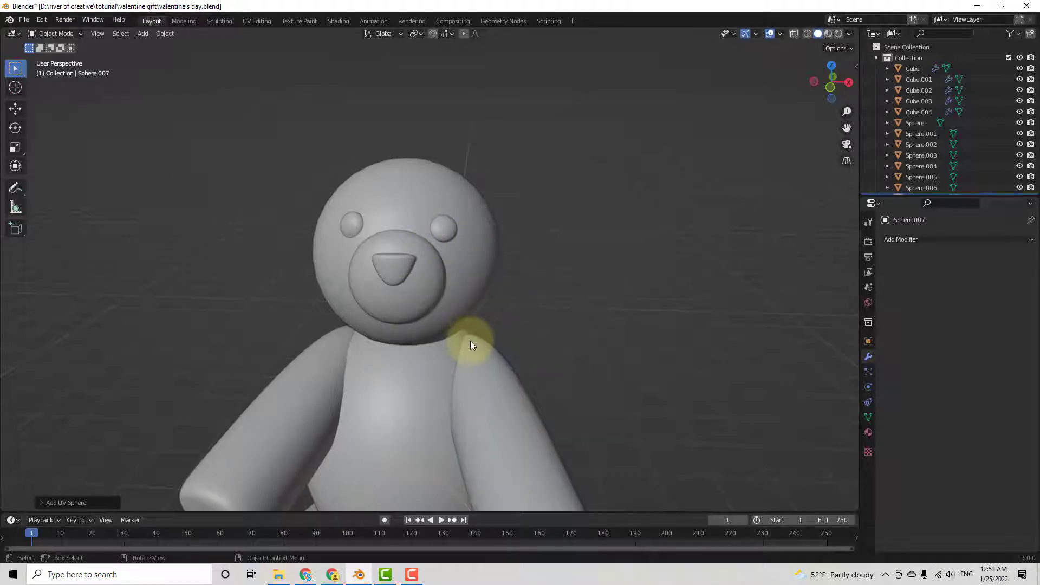
key(g)
key(z)
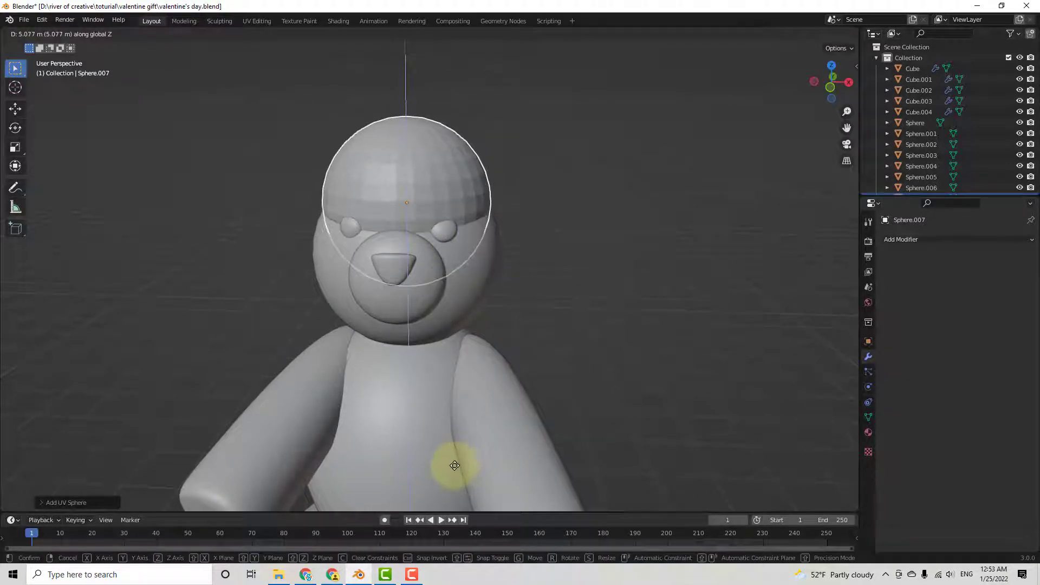
click(454, 465)
right_click(385, 150)
click(382, 135)
- Shrink the sphere to ear size and move it along X to the side of the head
key(s)
click(420, 189)
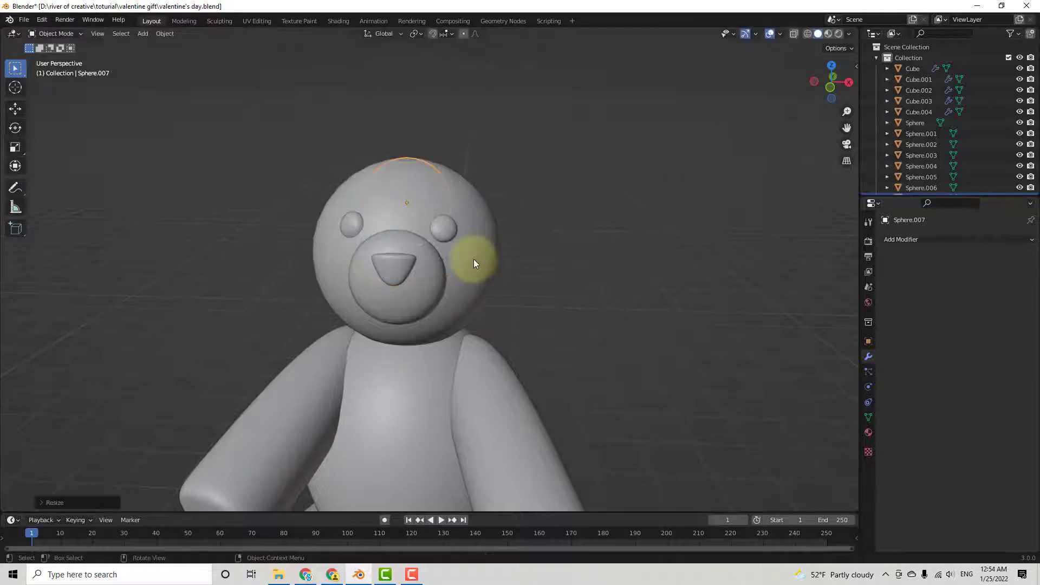
key(g)
key(x)
click(542, 249)
- Flatten the ear along Y and position it along Z at the head's upper side in front view
middle_drag(542, 249, 445, 275)
key(s)
key(y)
click(344, 251)
middle_drag(344, 252, 534, 252)
key(KP_1)
key(g)
key(z)
click(459, 266)
- Select the central block of vertices through the ear mesh and extrude it to hollow the ear's front
scroll(540, 244, up, 3)
key(Tab)
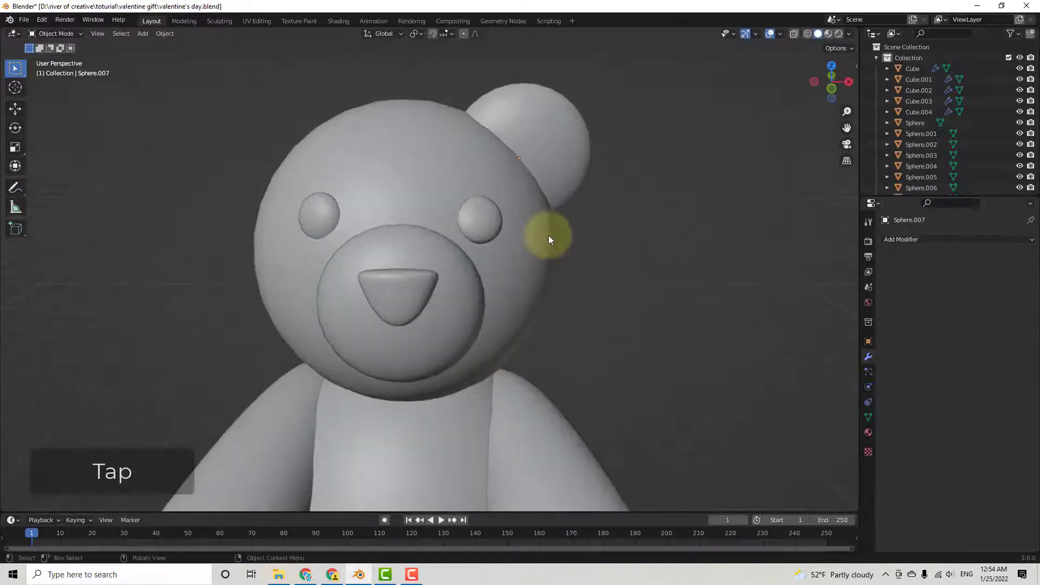
drag(565, 118, 491, 199)
click(794, 33)
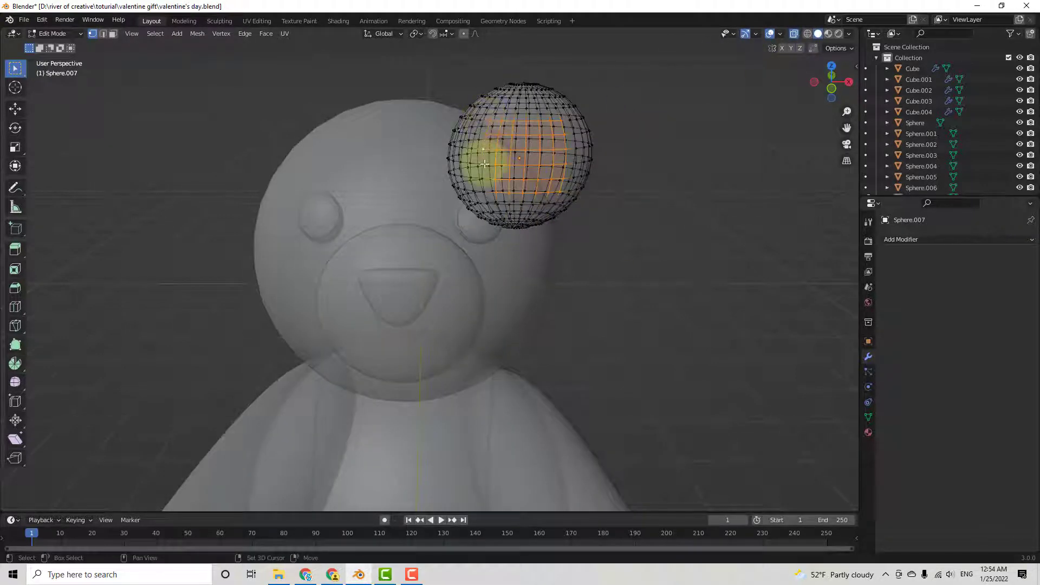
key(e)
click(531, 181)
click(792, 34)
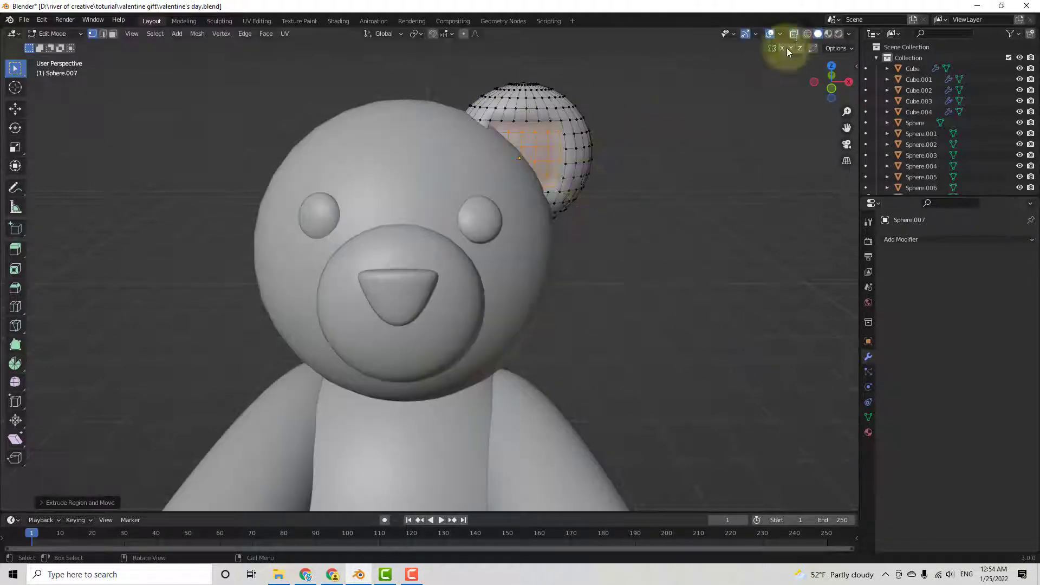
key(Tab)
middle_drag(592, 212, 464, 197)
- Add a Subdivision Surface modifier to the ear
key(Tab)
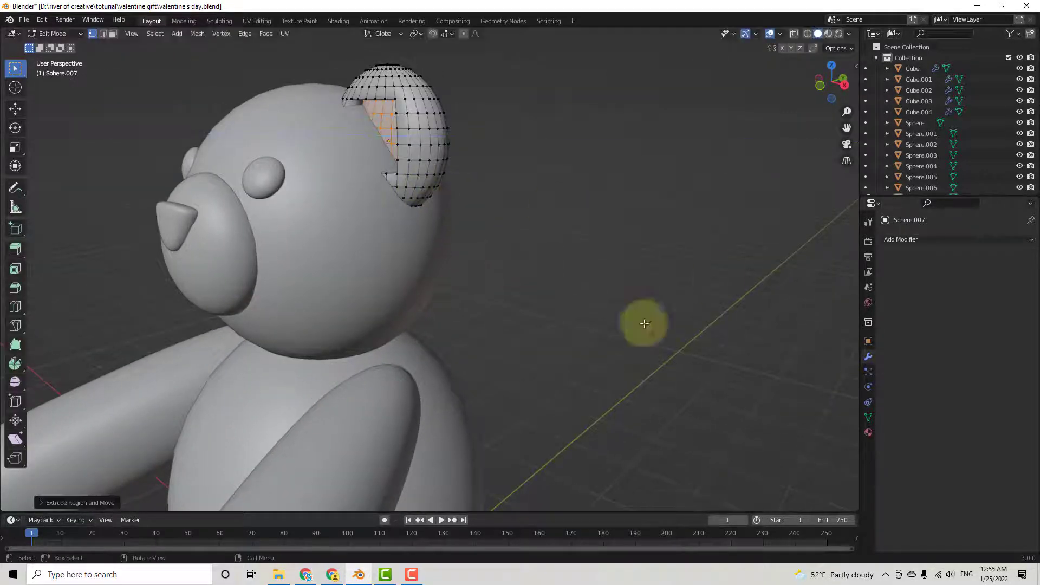
click(912, 240)
key(Tab)
click(921, 239)
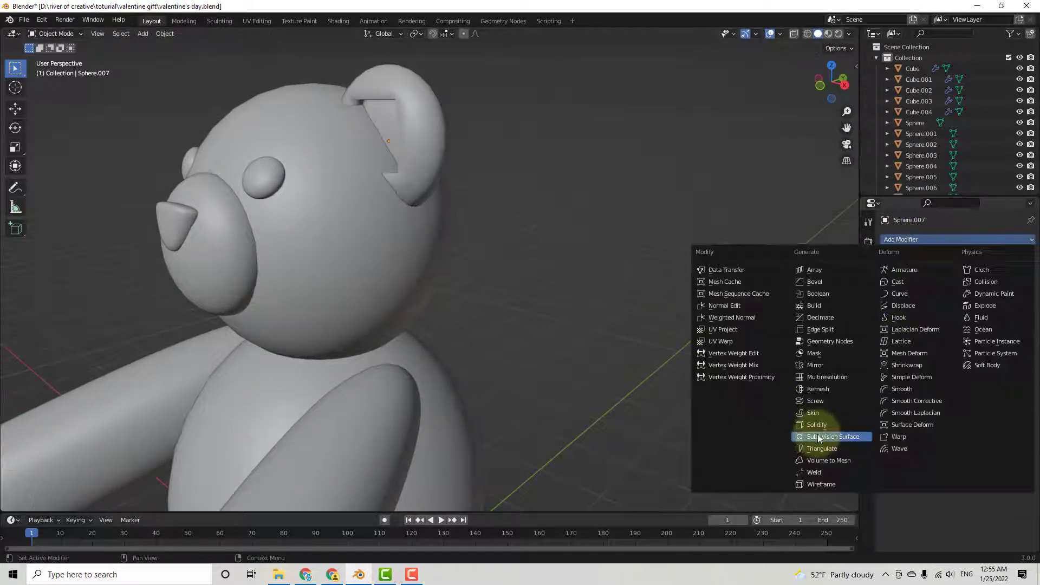
click(817, 436)
middle_drag(563, 287, 631, 309)
key(Tab)
scroll(631, 301, down, 3)
key(Tab)
- Duplicate the ear about 1.69 m along negative X to the other side of the head and save the file
key(KP_1)
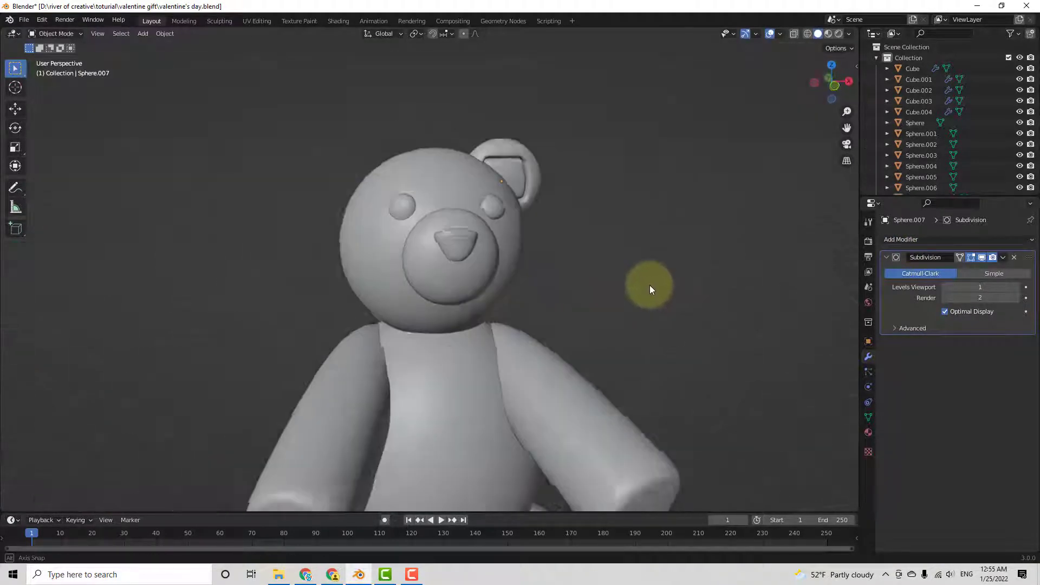
click(509, 200)
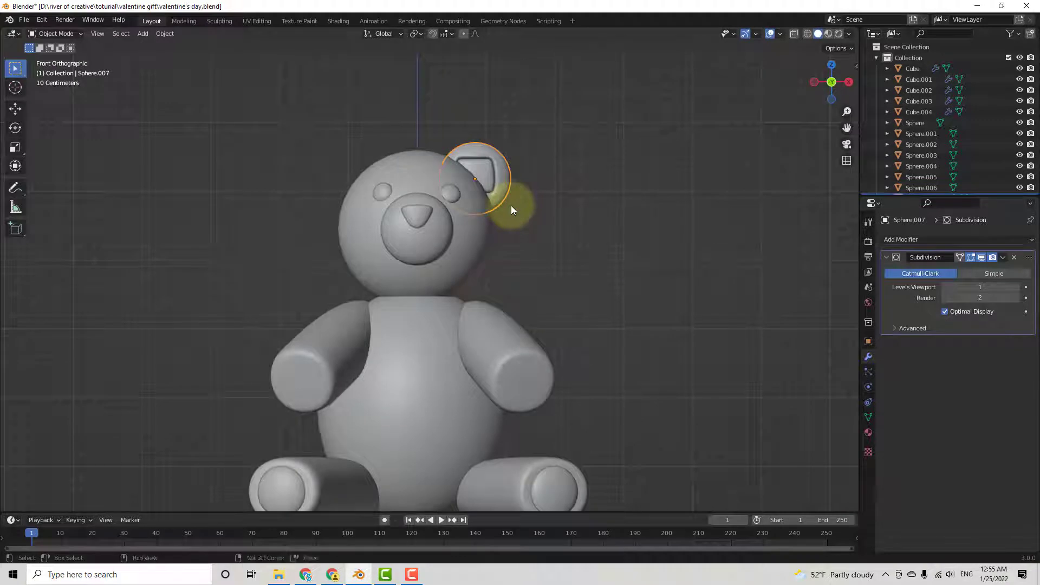
key(shift+d)
key(x)
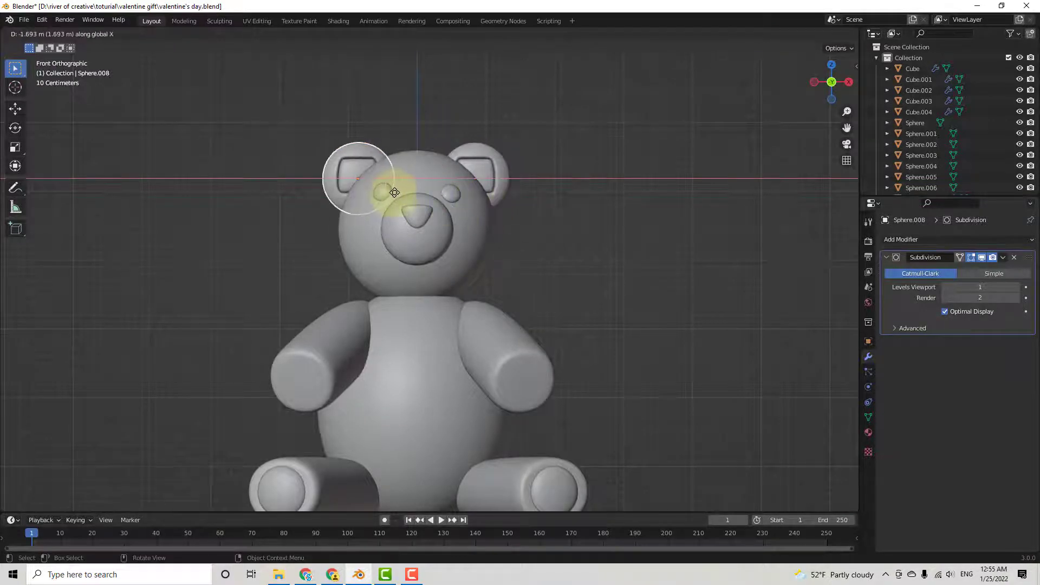
click(395, 192)
middle_drag(590, 304, 579, 337)
scroll(616, 379, down, 4)
key(ctrl+s)
scroll(579, 339, down, 1)
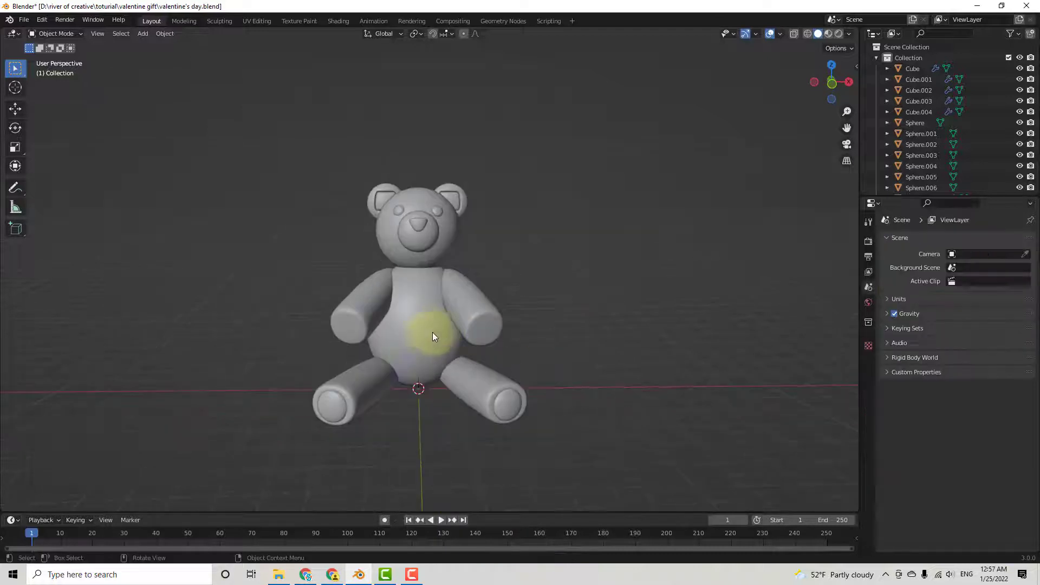
- Add a NURBS sphere surface and raise it along Z above the bear's head
key(shift+a)
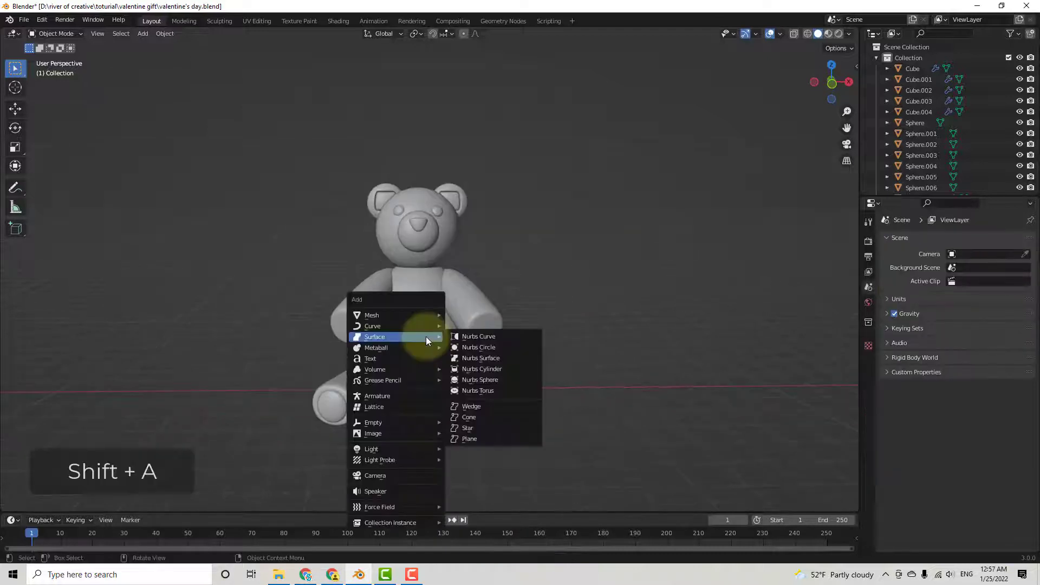
click(477, 395)
key(g)
key(z)
click(397, 502)
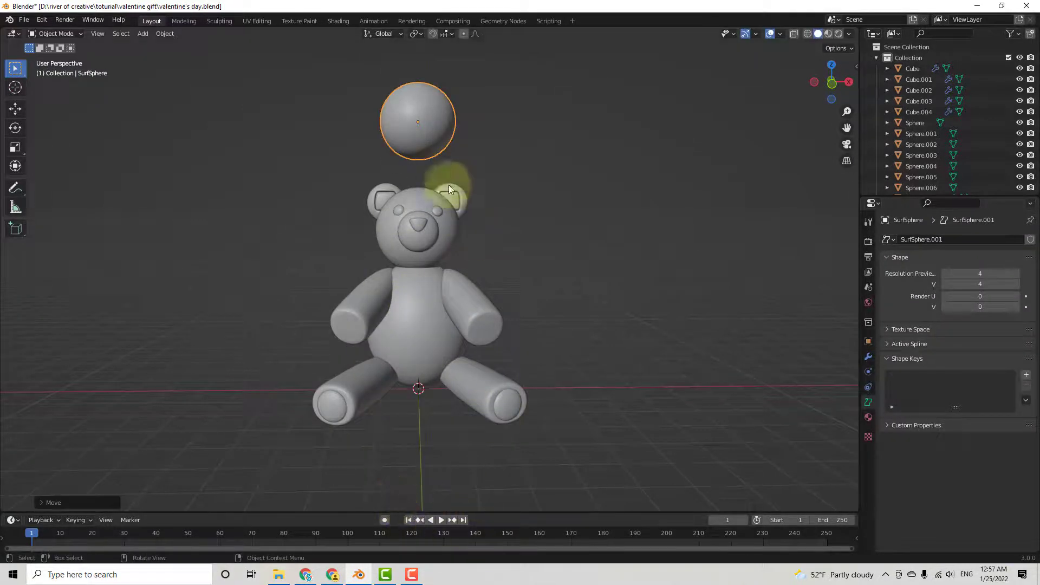
- Flatten the NURBS sphere by scaling all its control points down along Y
shift+middle_drag(438, 147, 436, 329)
scroll(417, 303, up, 3)
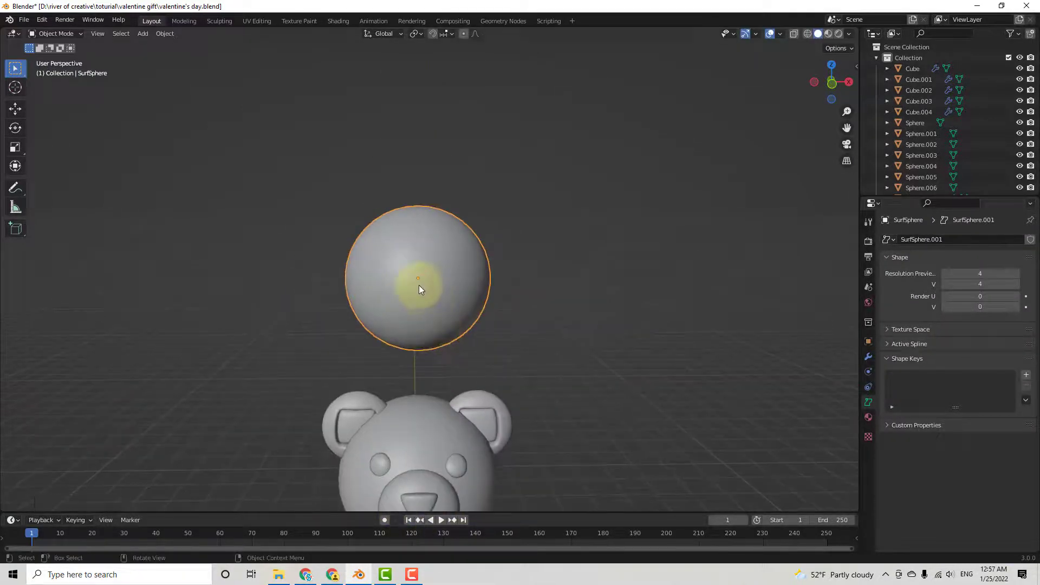
key(Tab)
middle_drag(433, 251, 539, 362)
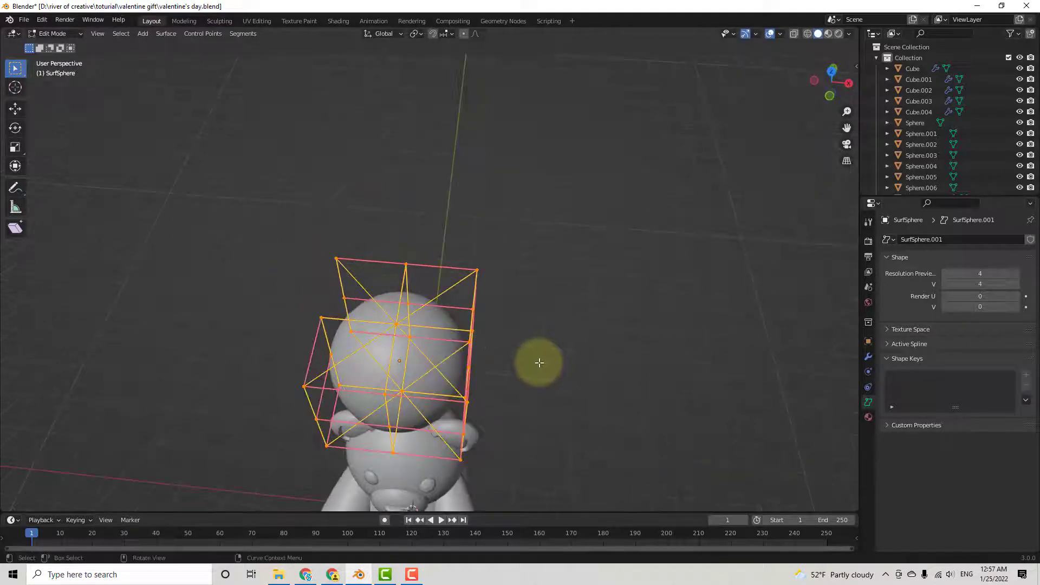
key(s)
key(y)
click(453, 359)
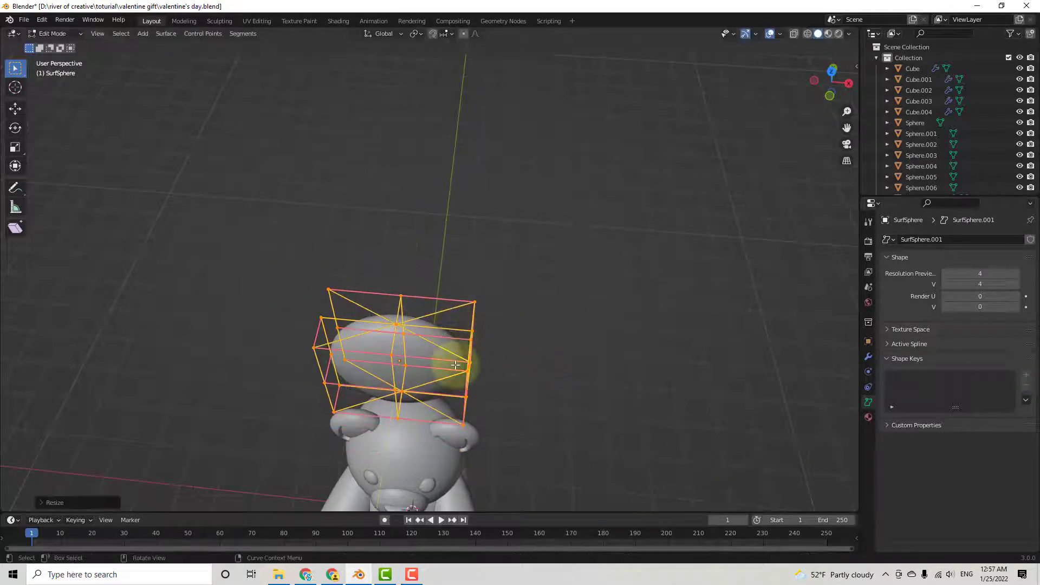
- Lower the sphere's top-centre control points along Z to form the heart's notch
key(KP_1)
scroll(406, 294, up, 2)
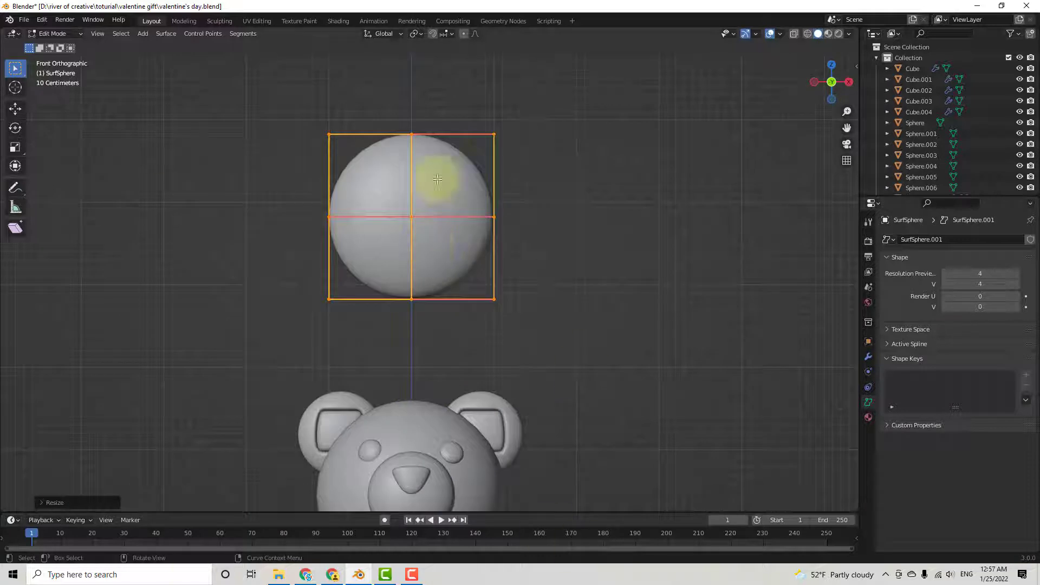
click(383, 186)
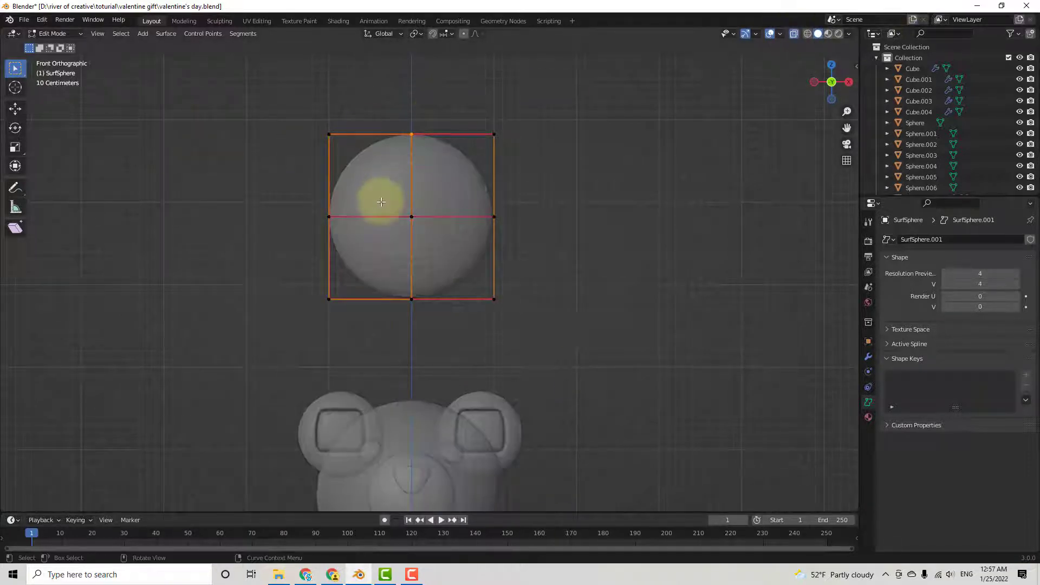
key(g)
key(z)
click(378, 263)
- Move the middle row of control points down and scale it up to widen the heart
drag(523, 209, 222, 246)
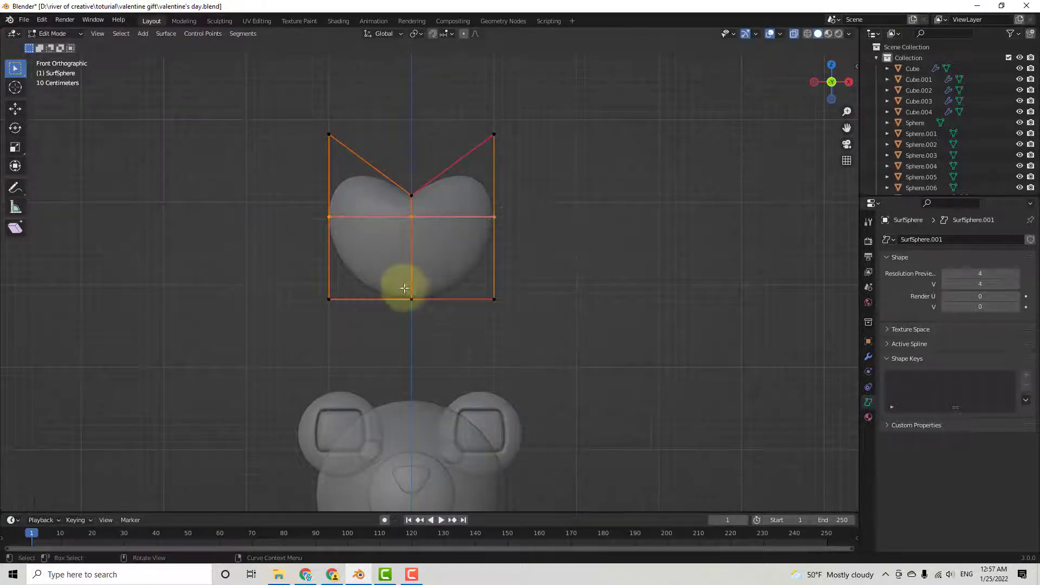
key(g)
click(399, 316)
key(s)
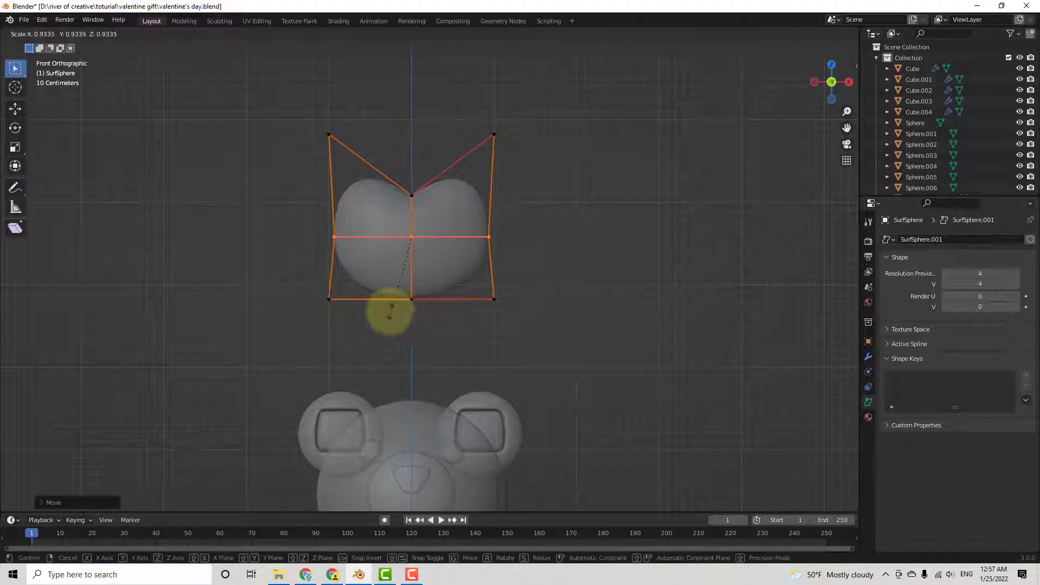
click(471, 295)
- Pull the bottom-centre control points down along Z into a tip and spread the upper outer points to match the middle row's width
click(412, 299)
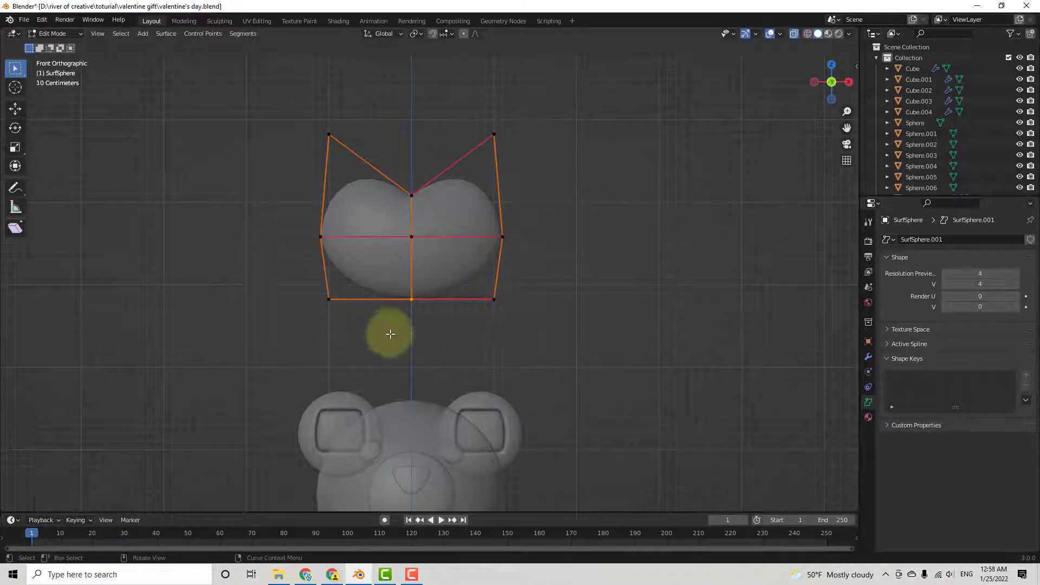
key(g)
key(z)
click(395, 371)
drag(522, 116, 223, 172)
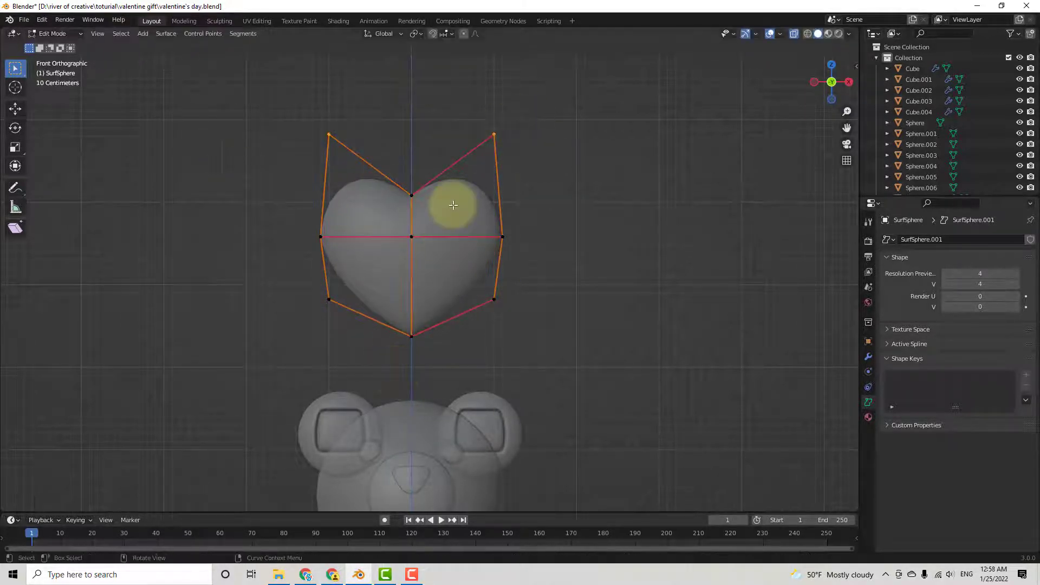
click(469, 200)
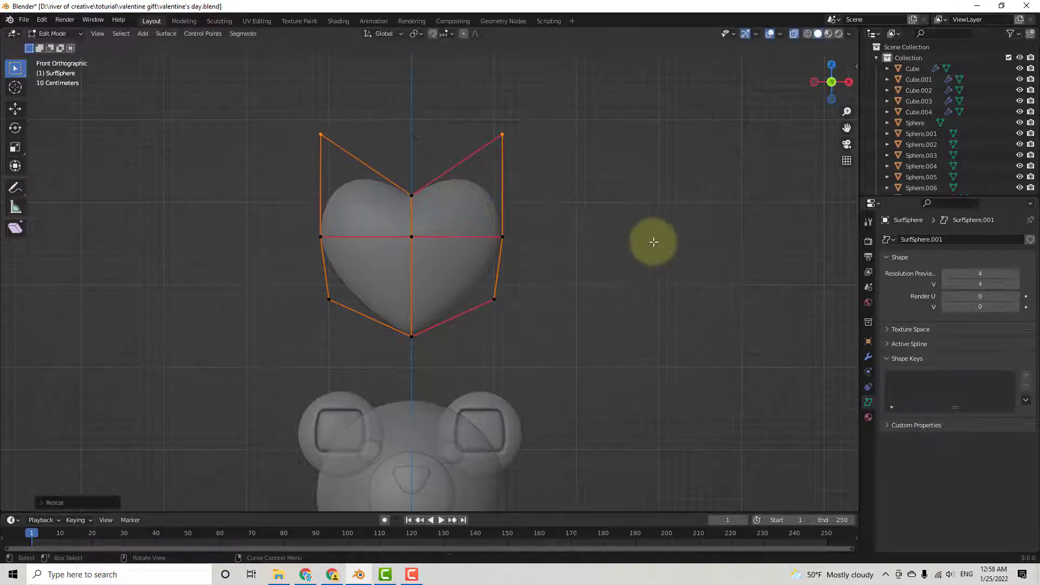
- Set the heart surface's preview resolution to 2 in U and 1 in V
key(Tab)
text(1)
key(Return)
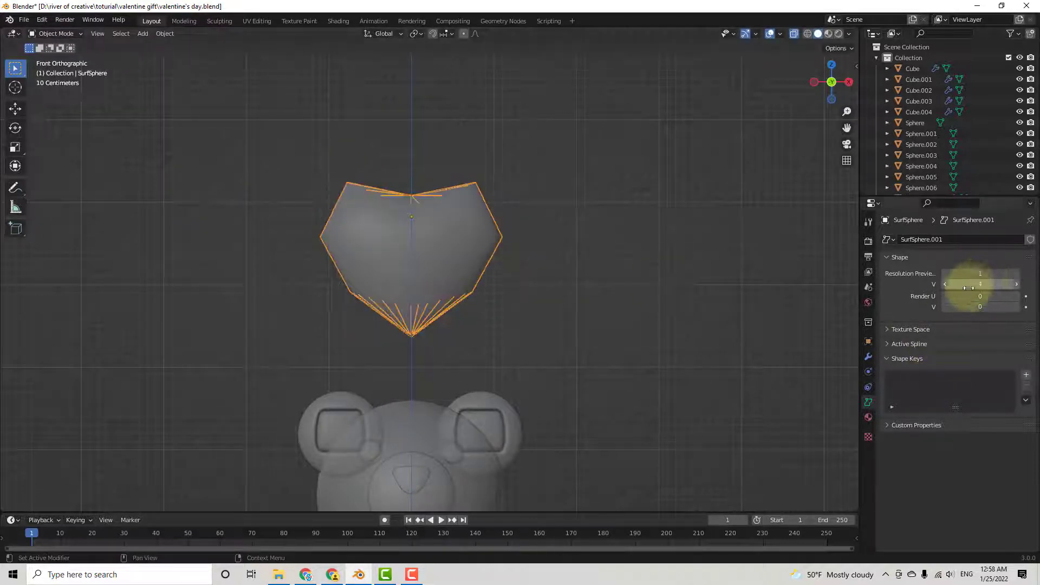
middle_drag(807, 376, 563, 265)
text(2)
key(Return)
key(Return)
- Convert the heart surface to a mesh
key(Tab)
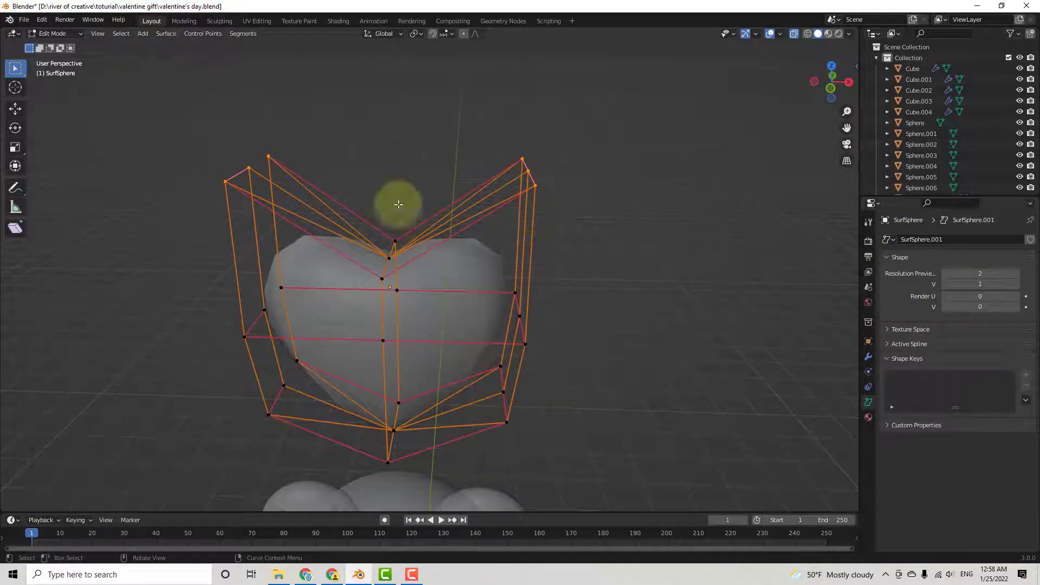
key(Tab)
click(159, 34)
mouse_move(232, 329)
click(279, 328)
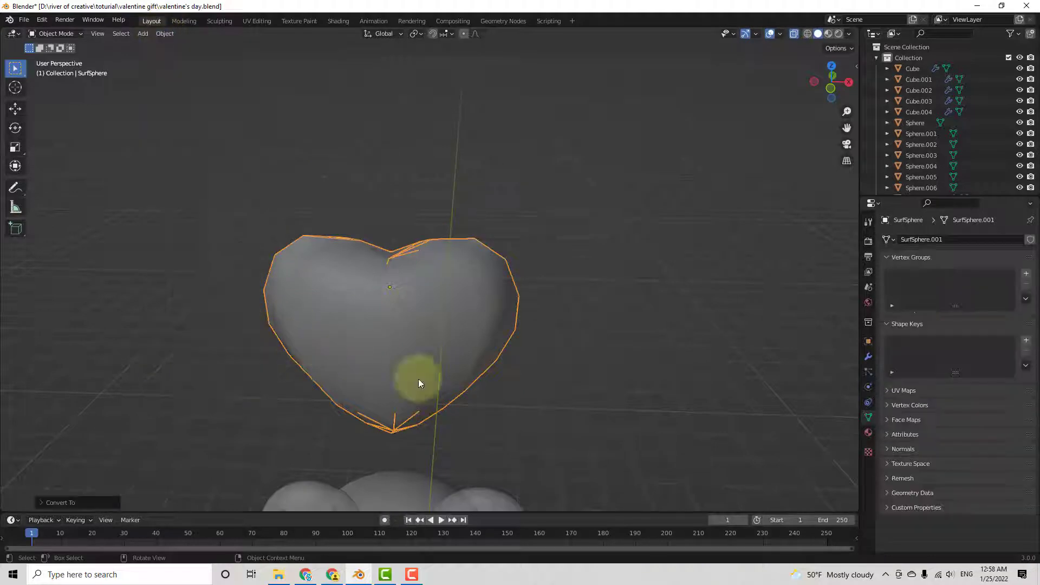
- Dissolve the diagonal edges fanning out from the heart's top notch and save the file
key(Tab)
middle_drag(511, 288, 521, 313)
scroll(462, 375, up, 4)
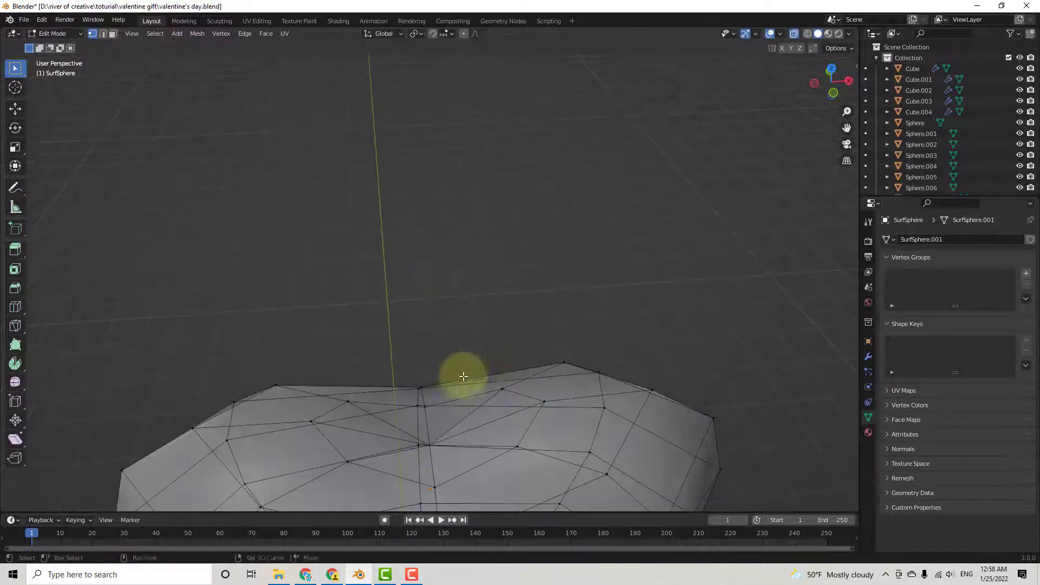
shift+middle_drag(462, 376, 524, 234)
click(793, 33)
middle_drag(612, 193, 587, 201)
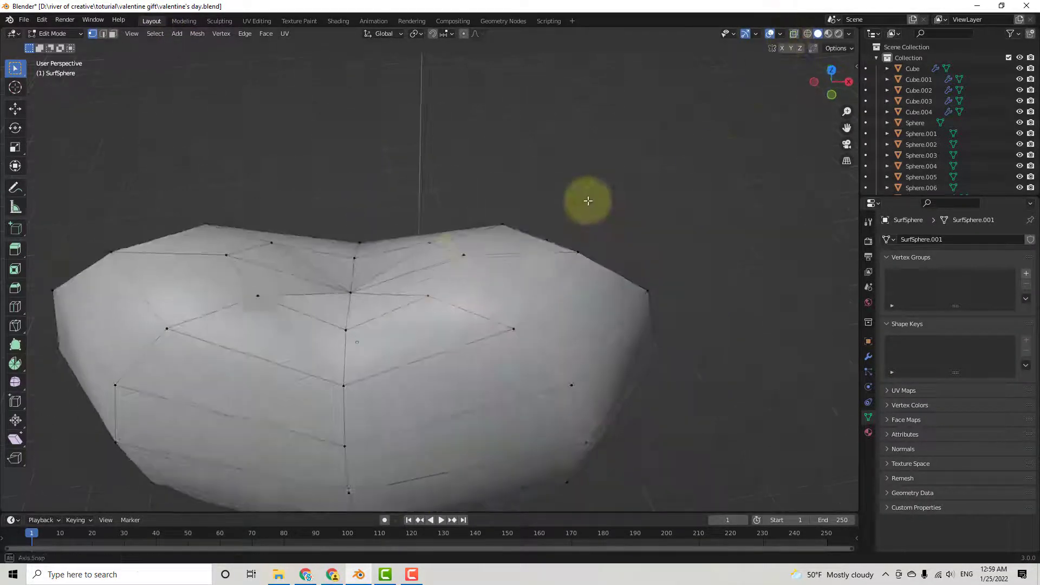
click(290, 257)
shift+click(320, 289)
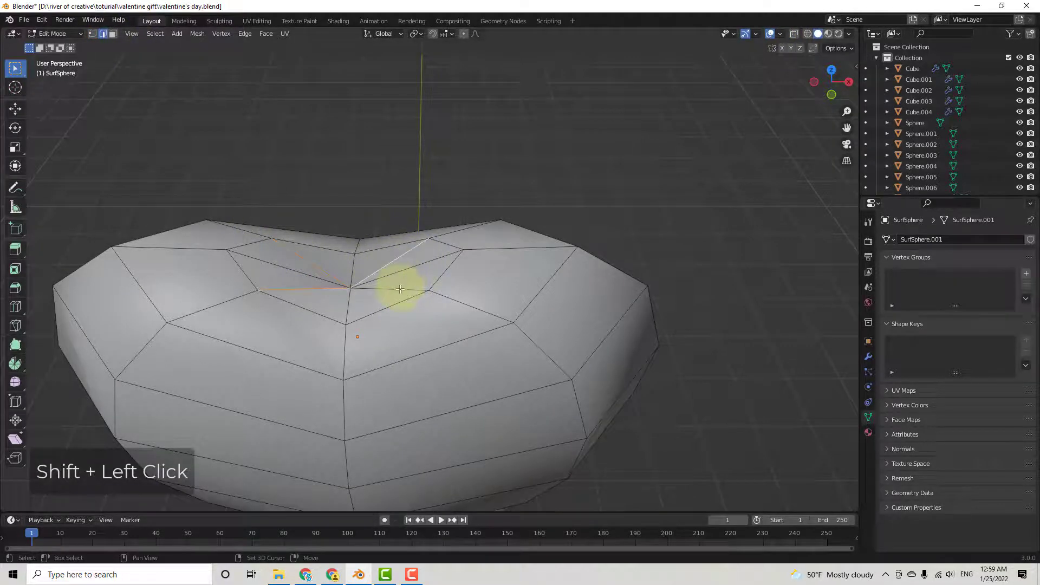
middle_drag(400, 288, 435, 203)
key(ctrl+x)
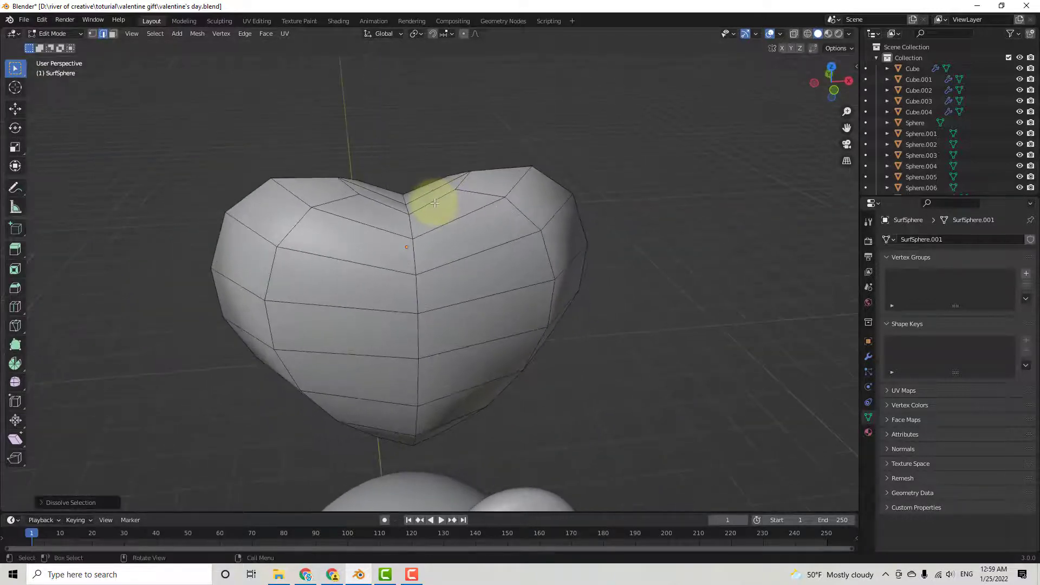
middle_drag(492, 218, 487, 219)
- Merge the heart mesh's overlapping vertices by distance
click(793, 35)
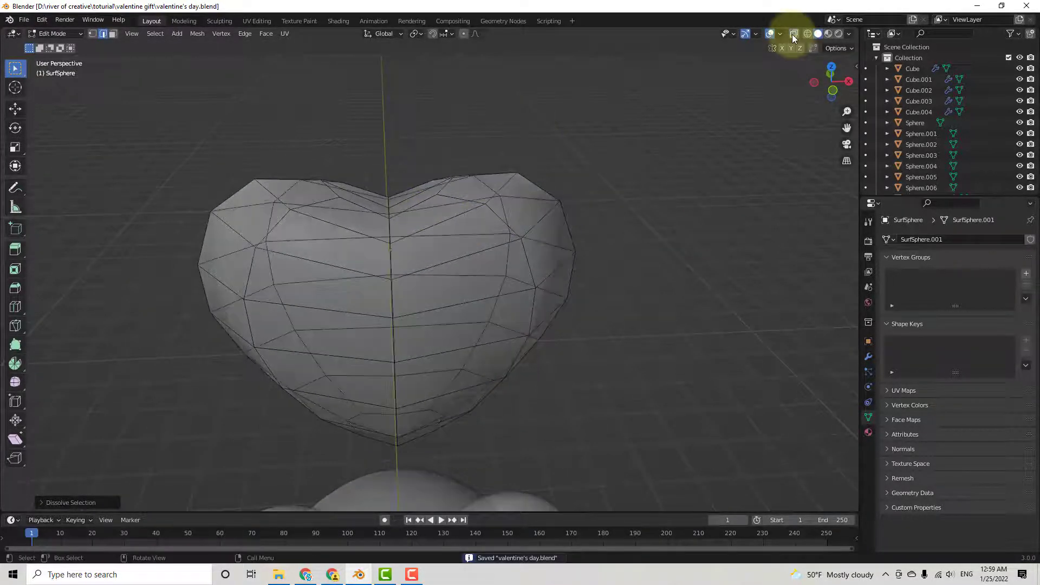
alt+middle_drag(706, 210, 497, 376)
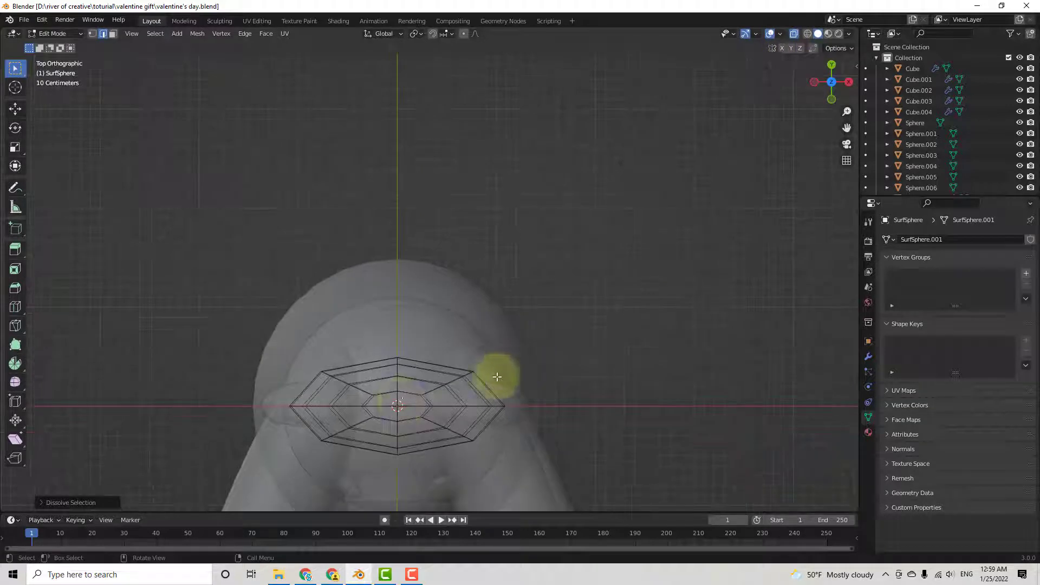
click(93, 35)
key(m)
click(352, 455)
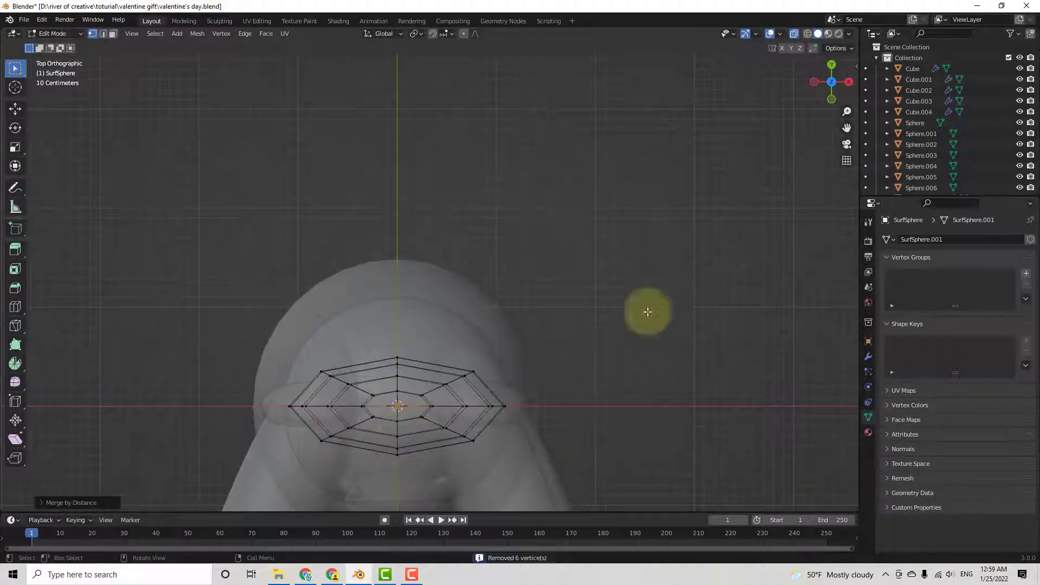
- Shade the heart smooth and add a Subdivision Surface modifier with 5 viewport levels
click(793, 34)
middle_drag(628, 178, 453, 304)
key(Tab)
right_click(442, 261)
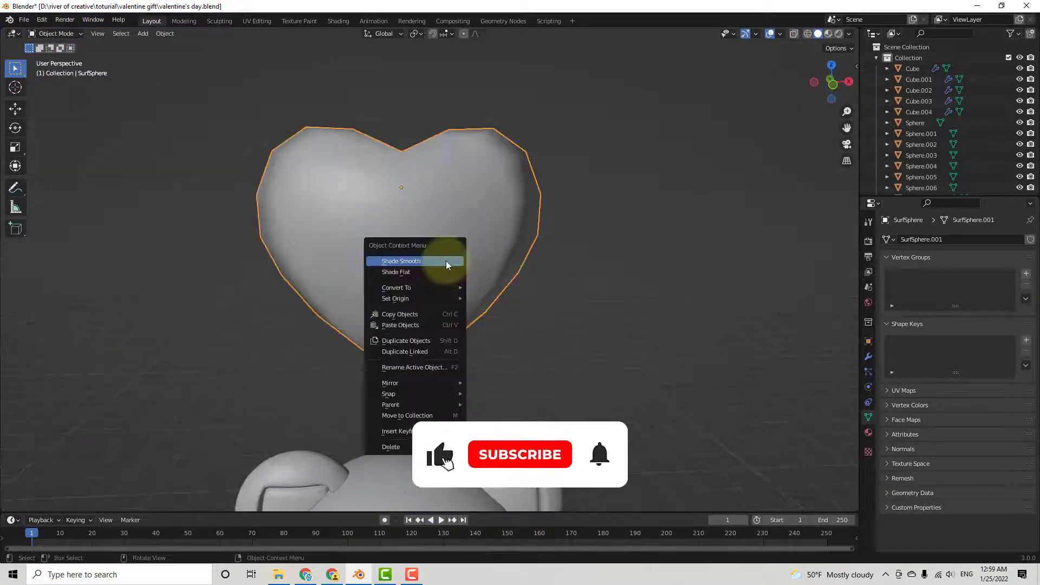
click(446, 261)
click(868, 356)
click(921, 239)
click(818, 432)
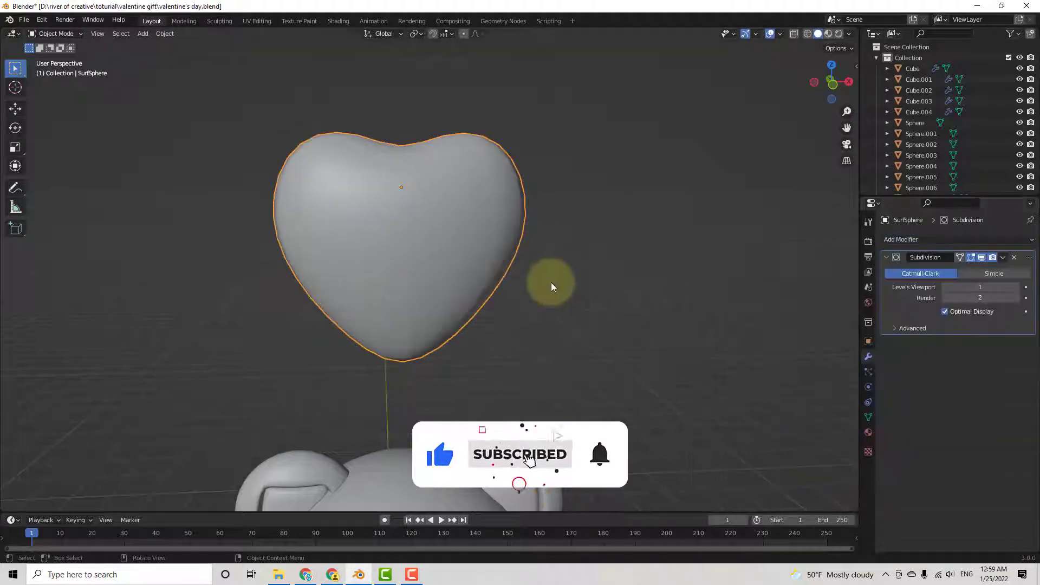
click(1017, 287)
click(1016, 288)
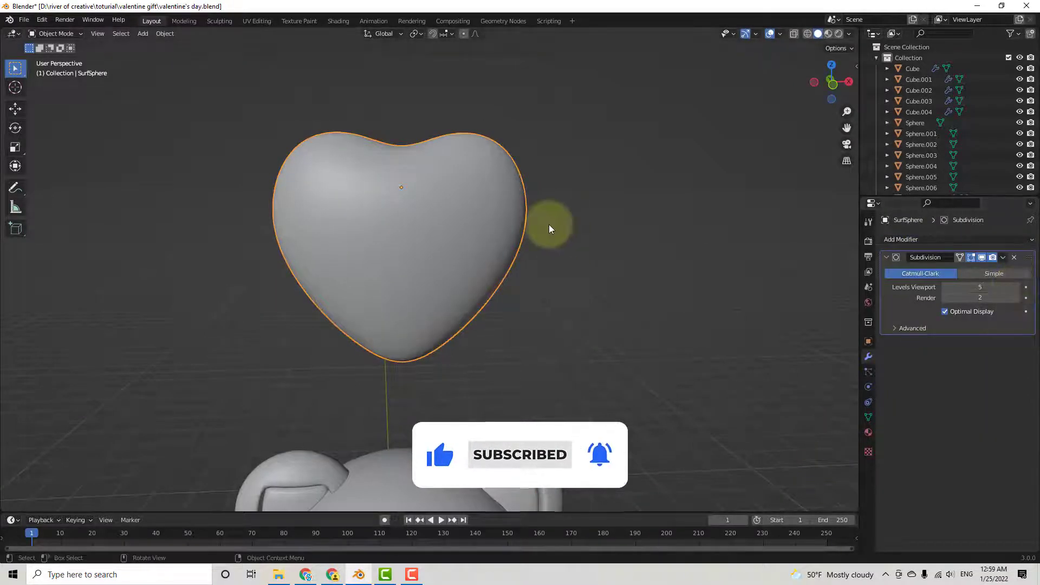
- Select the centre vertices around the heart's top notch, front and back, and lower them about 0.13 m along Z
middle_drag(548, 224, 494, 228)
key(Tab)
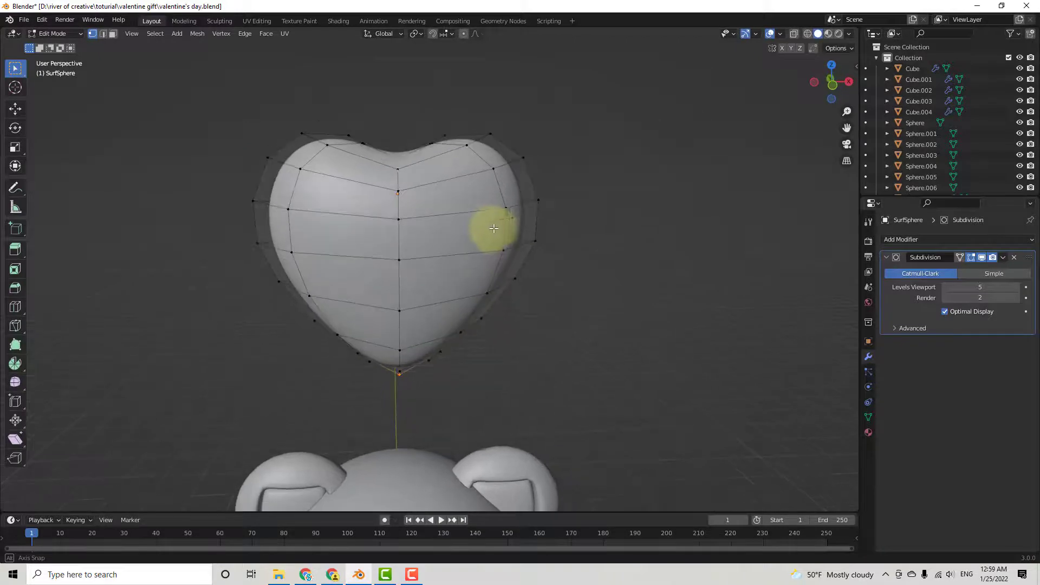
click(793, 34)
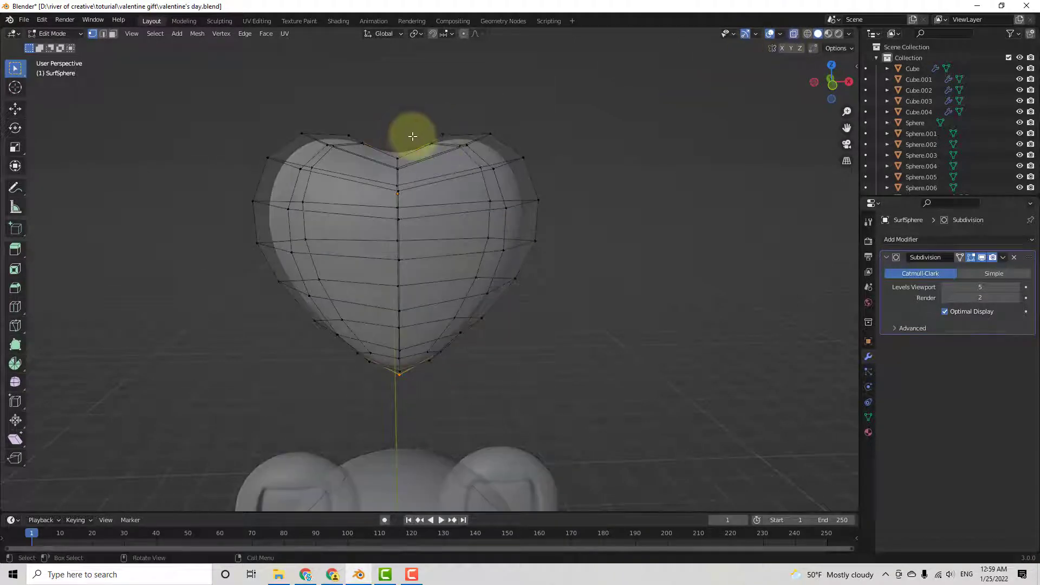
drag(413, 137, 391, 231)
key(g)
key(z)
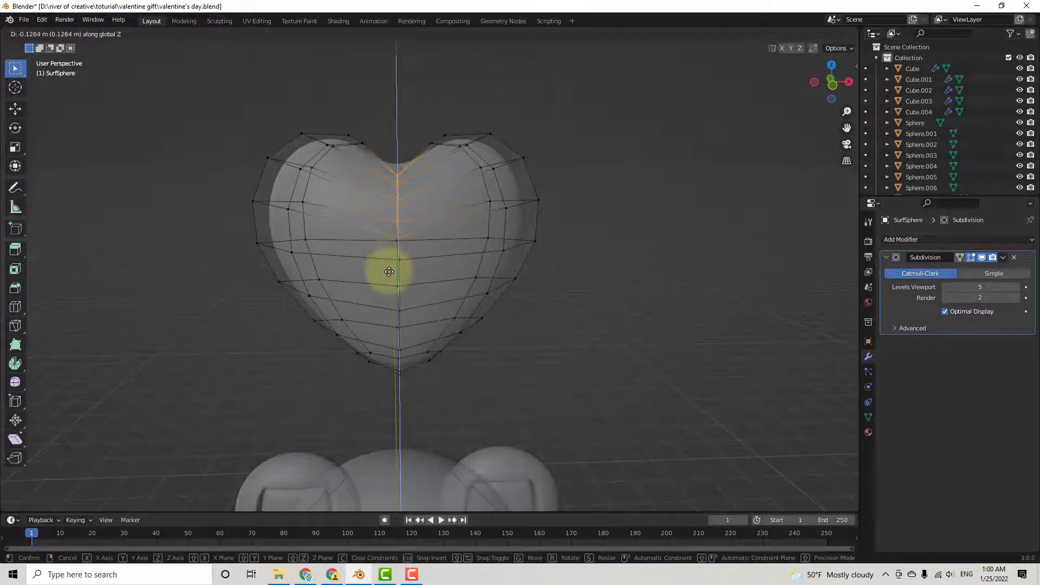
click(389, 272)
key(Tab)
middle_drag(583, 335, 524, 324)
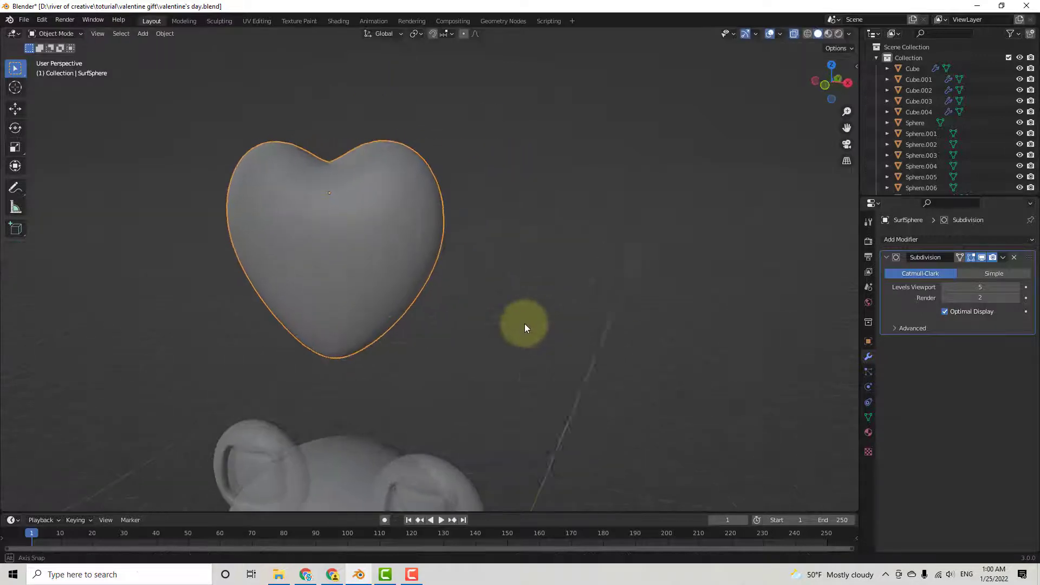
click(792, 34)
- Lower the heart along Z to the bear's belly height and bring it forward along Y in front of the bear
key(KP_1)
key(g)
key(z)
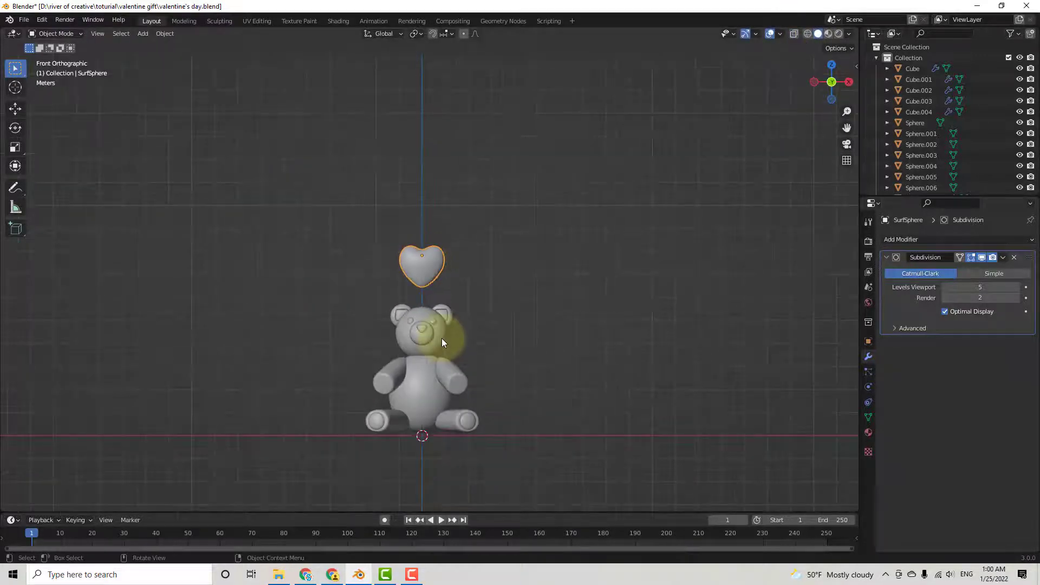
click(439, 463)
key(g)
key(y)
click(450, 431)
- Move the heart back along Y until it sits close to the bear's belly
middle_drag(534, 368, 438, 372)
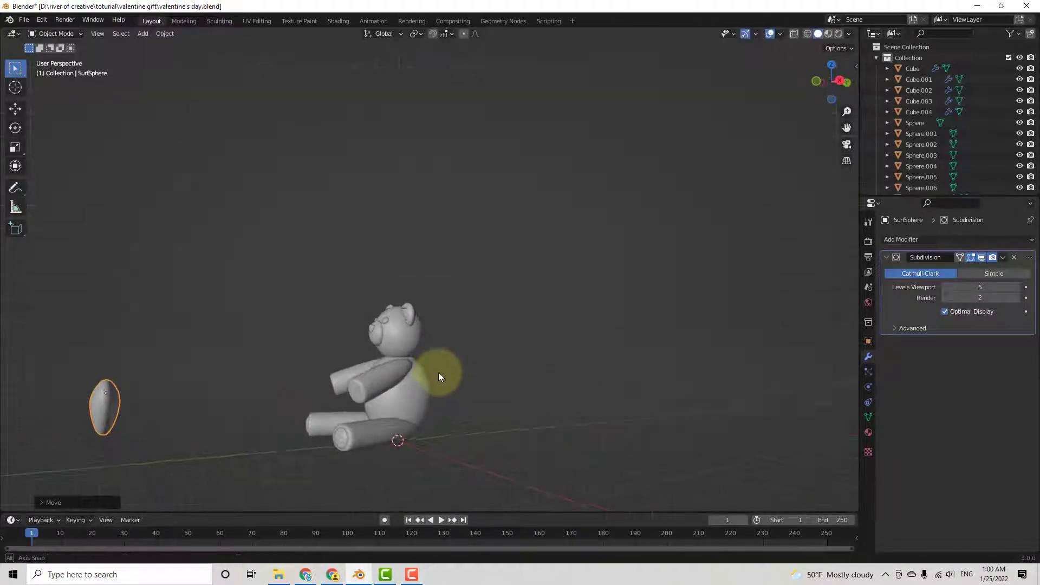
key(g)
key(y)
click(538, 379)
middle_drag(538, 379, 457, 251)
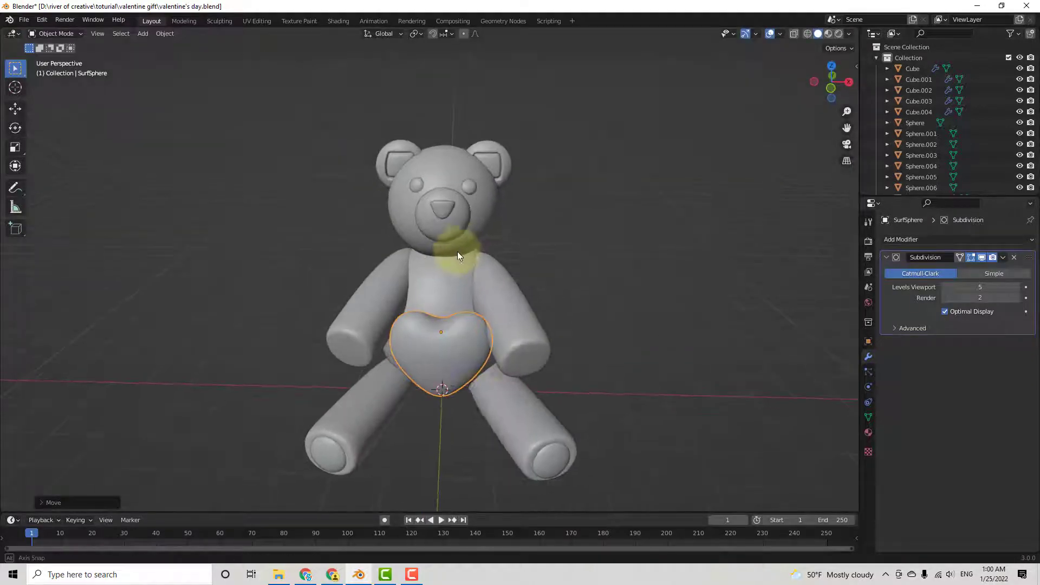
- Scale the heart up and adjust its height along Z so it covers the bear's belly between arms and legs
key(g)
key(z)
click(479, 364)
mouse_move(478, 364)
middle_down()
mouse_move(502, 375)
mouse_move(493, 370)
middle_up()
key(s)
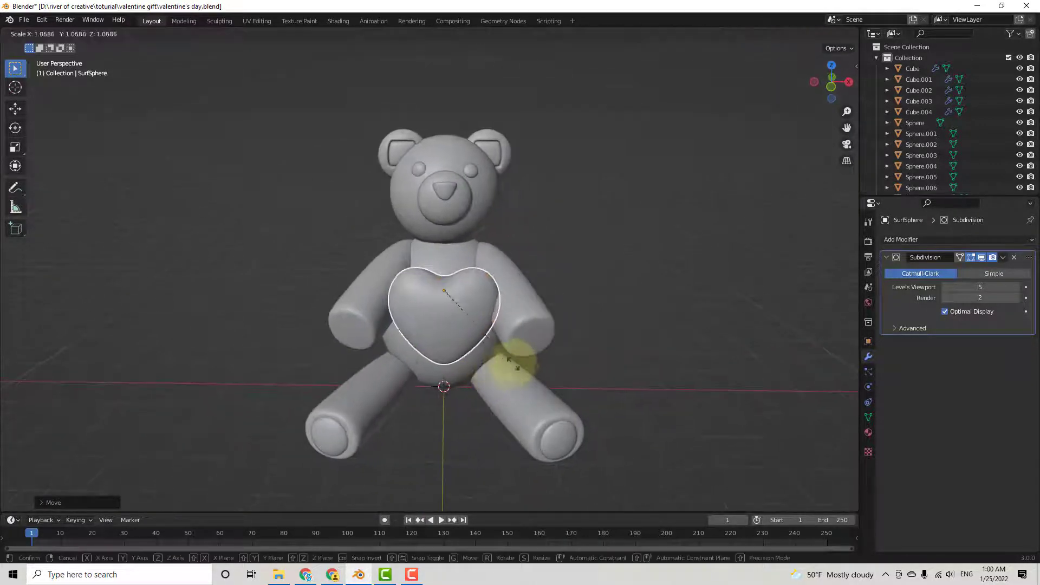
click(550, 344)
key(g)
key(z)
click(547, 367)
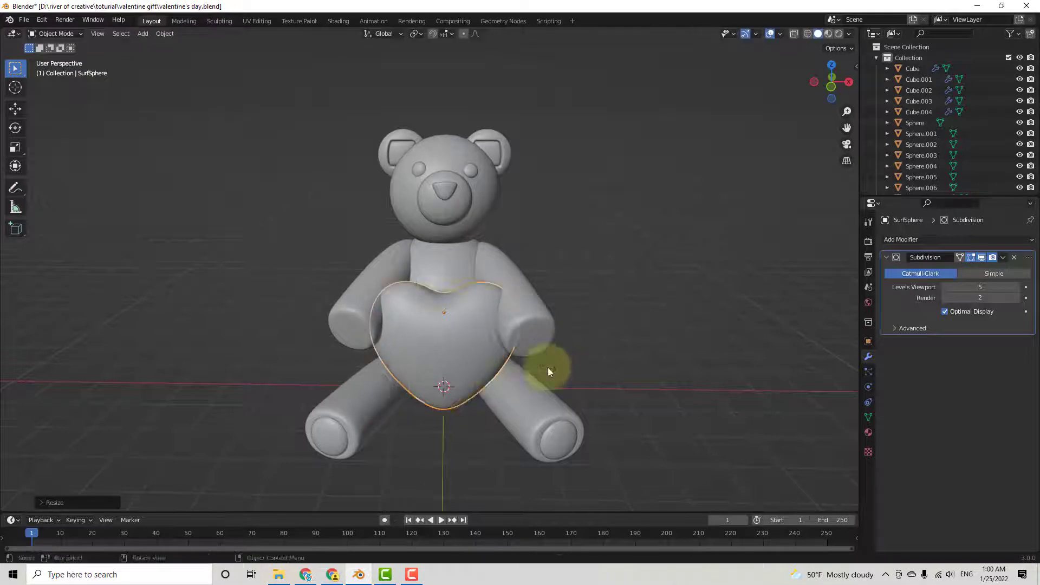
- Rotate the bear's left arm outward around the Z axis and move it back about 0.5 m along Y
middle_drag(548, 367, 530, 340)
click(530, 341)
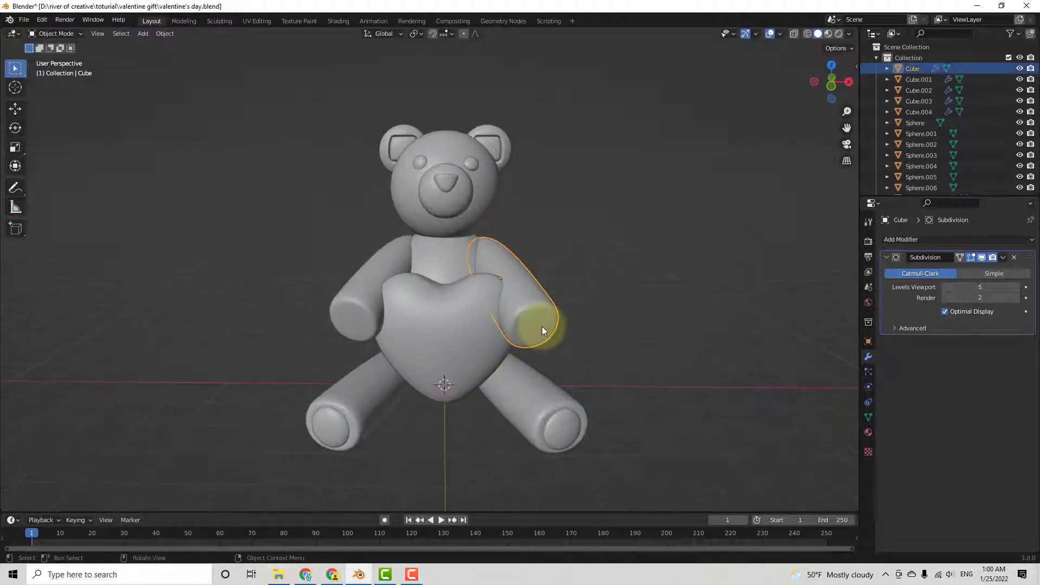
key(r)
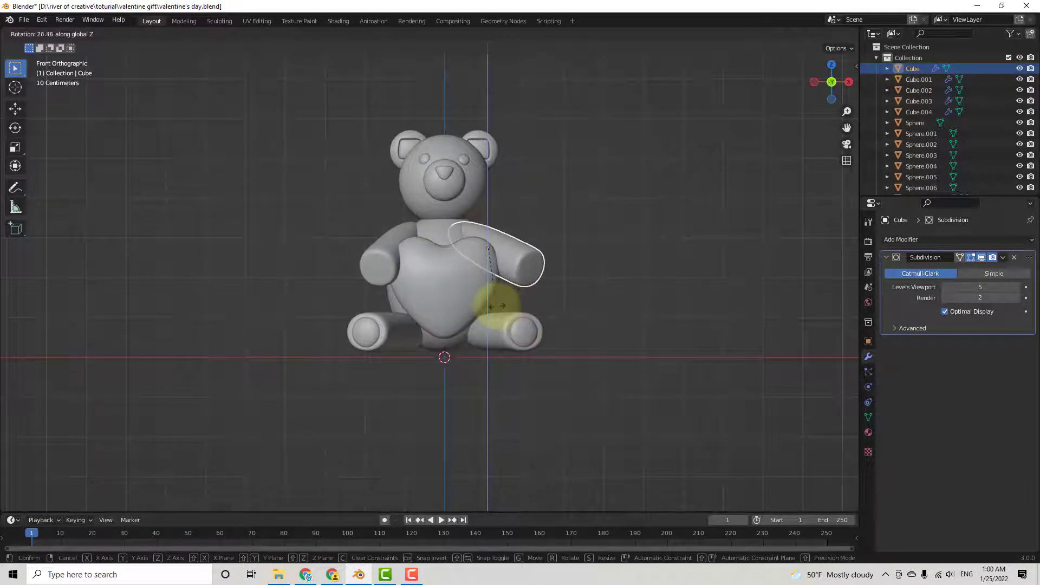
click(497, 307)
key(g)
key(y)
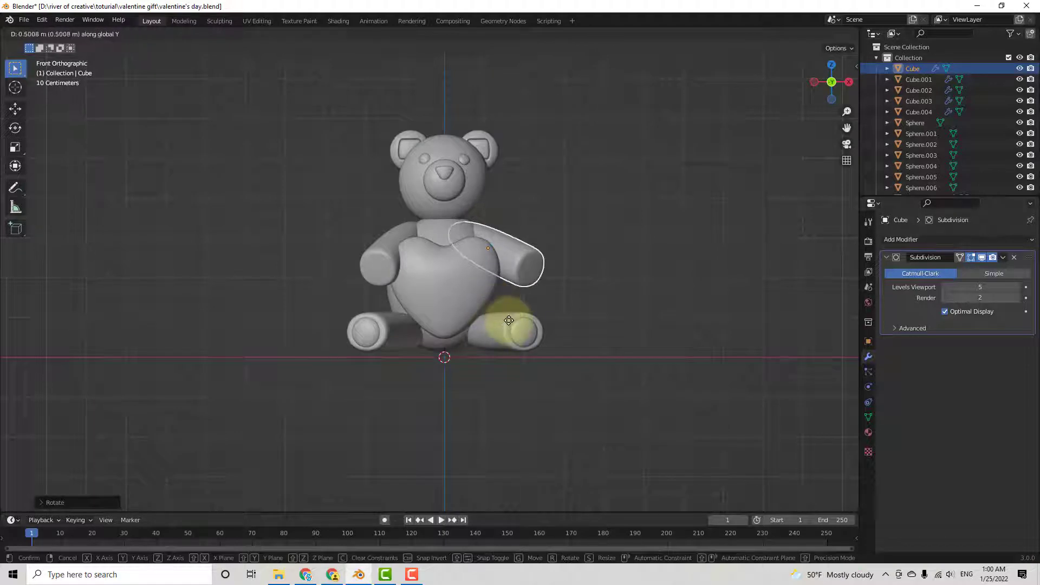
click(509, 321)
- Rotate the bear's right arm outward around Z to mirror the left one and move it back along Y
click(392, 272)
key(r)
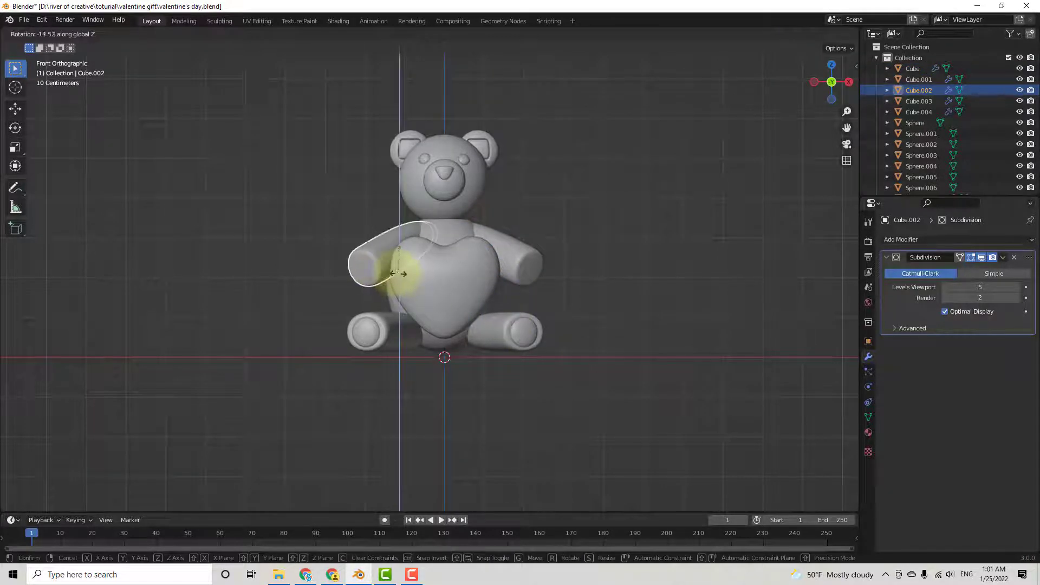
click(401, 274)
key(g)
key(y)
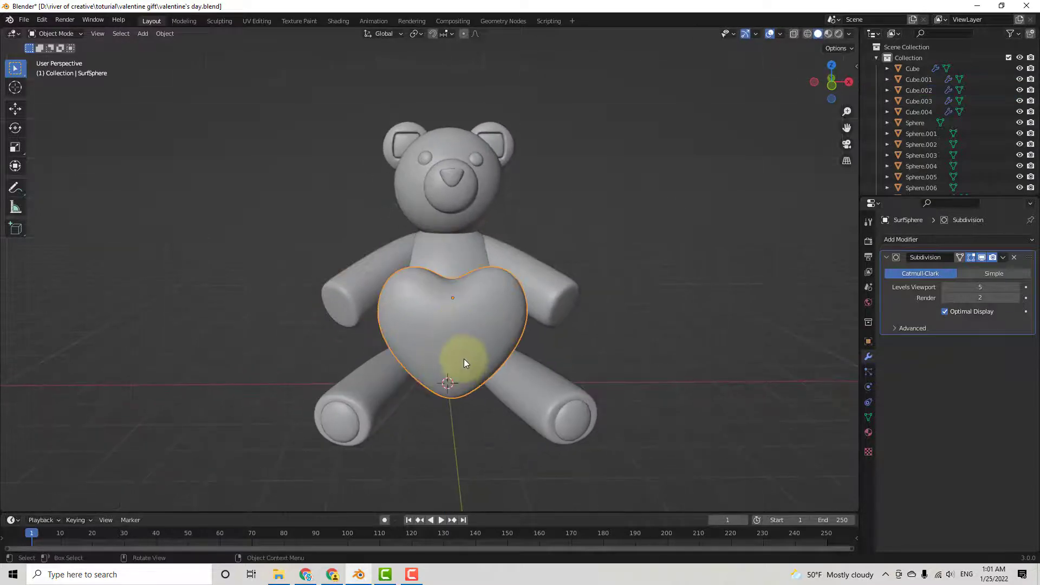
- Scale the heart up slightly, by a factor of about 1.03, and save the file
key(s)
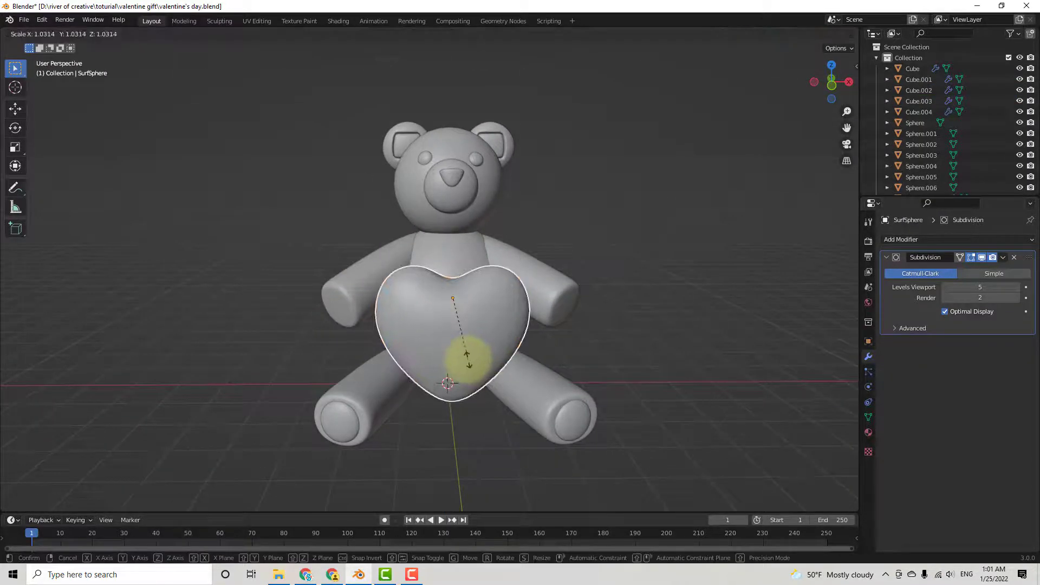
click(466, 359)
middle_drag(465, 359, 529, 325)
key(ctrl+s)
scroll(508, 265, up, 4)
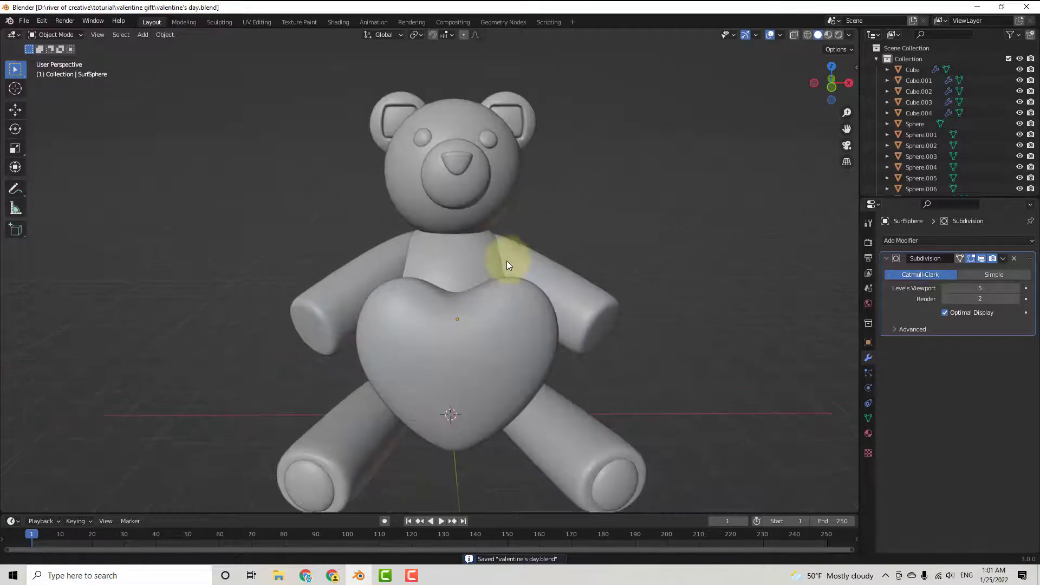
middle_drag(507, 265, 503, 164)
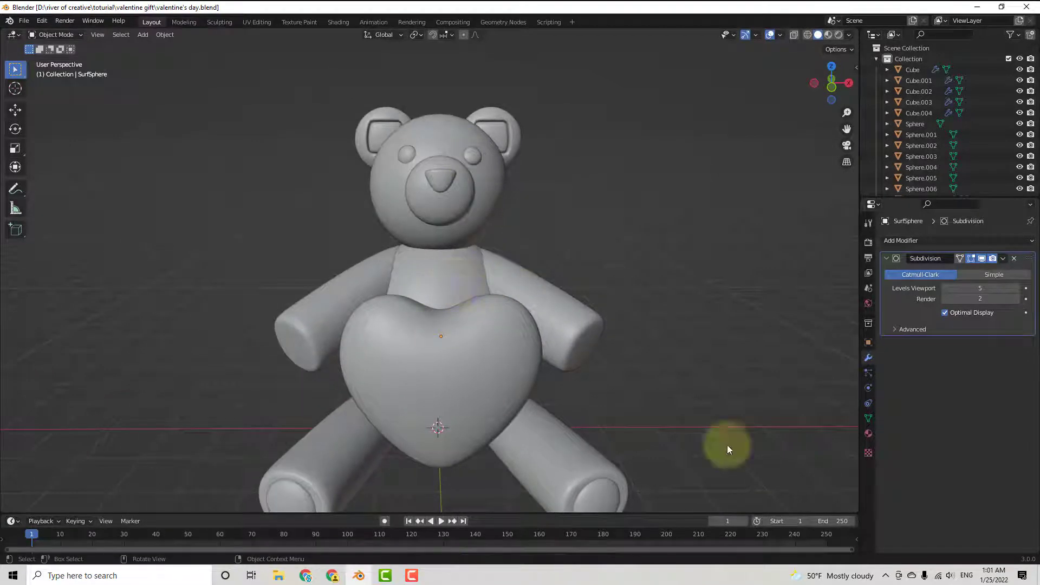
- Flatten the bear's body sphere slightly along Y, to about 0.9 of its depth
middle_drag(726, 445, 599, 343)
click(502, 334)
key(s)
key(y)
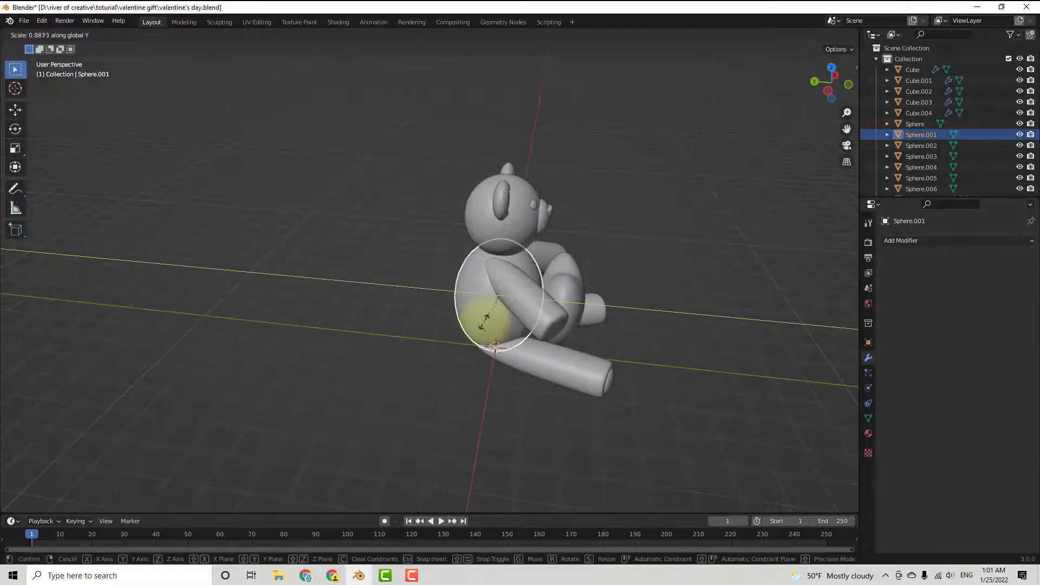
click(479, 319)
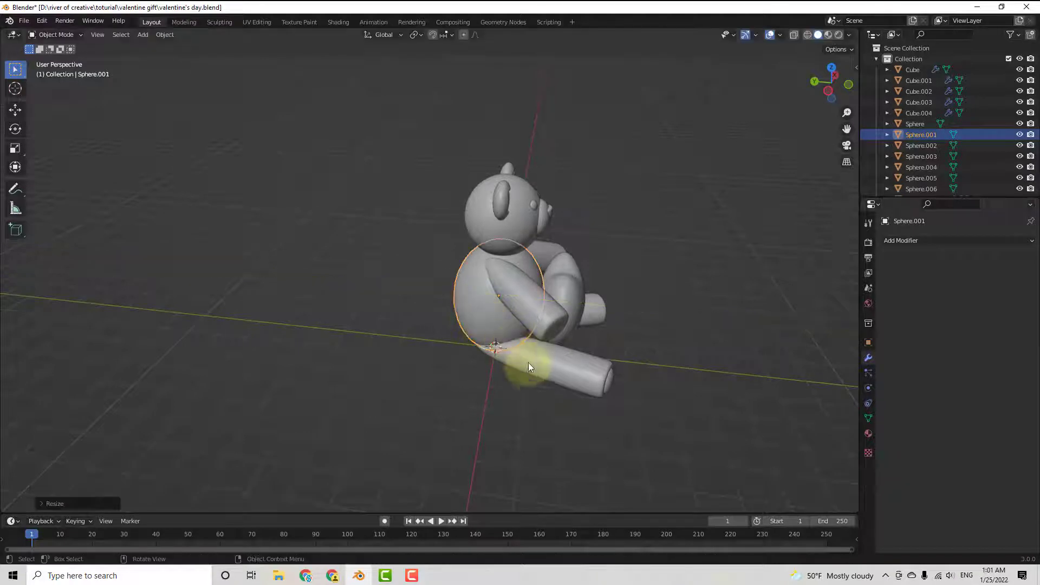
- Duplicate the bear's body sphere in place and scale the copy down, making it narrower along Y
key(shift+d)
right_click(529, 367)
key(s)
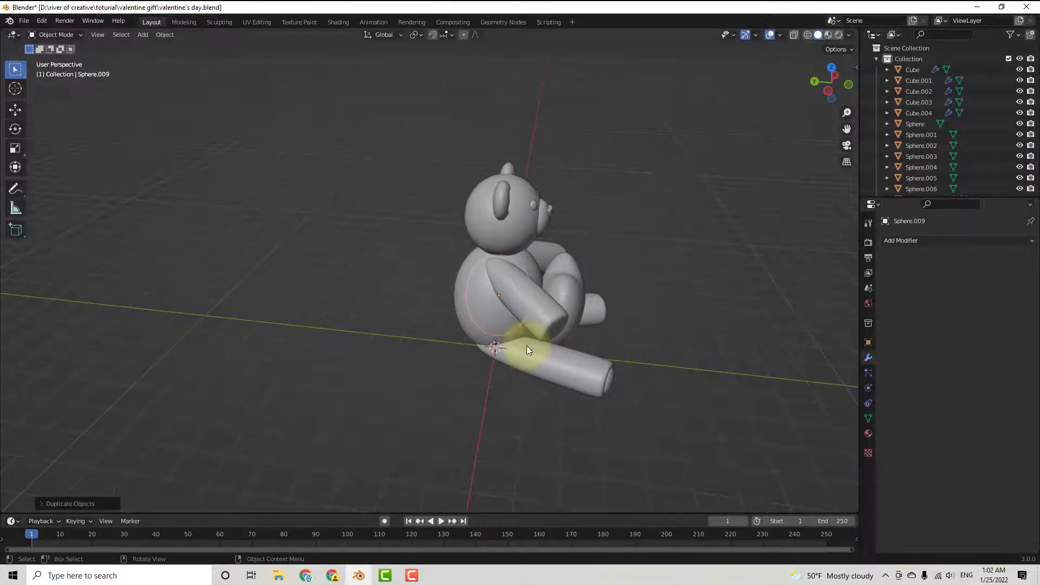
key(y)
click(515, 343)
- Move the body copy forward along Y to form a belly patch and stretch it along Z
key(g)
key(y)
click(563, 356)
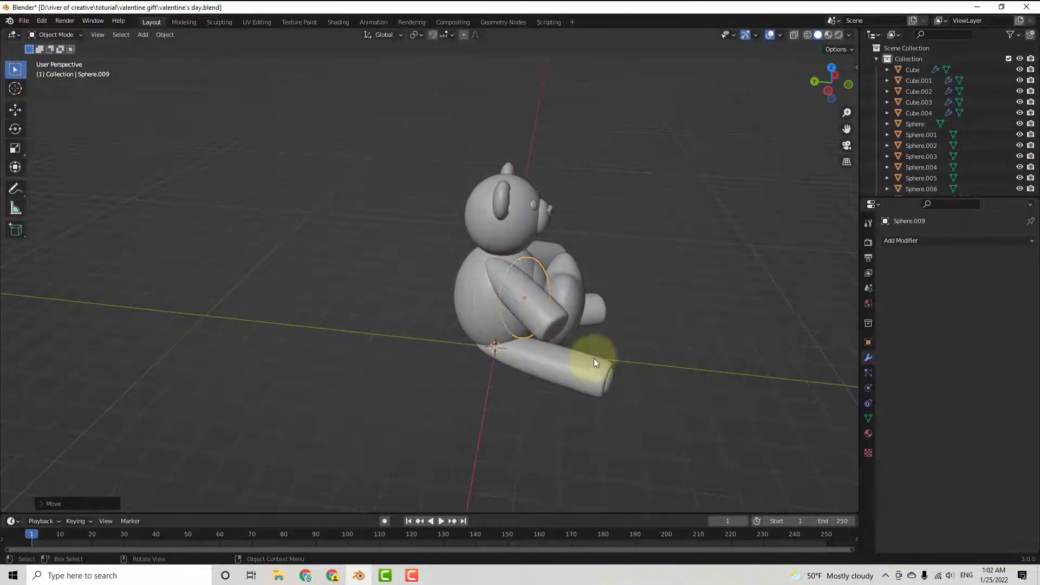
middle_drag(594, 360, 483, 343)
key(s)
key(z)
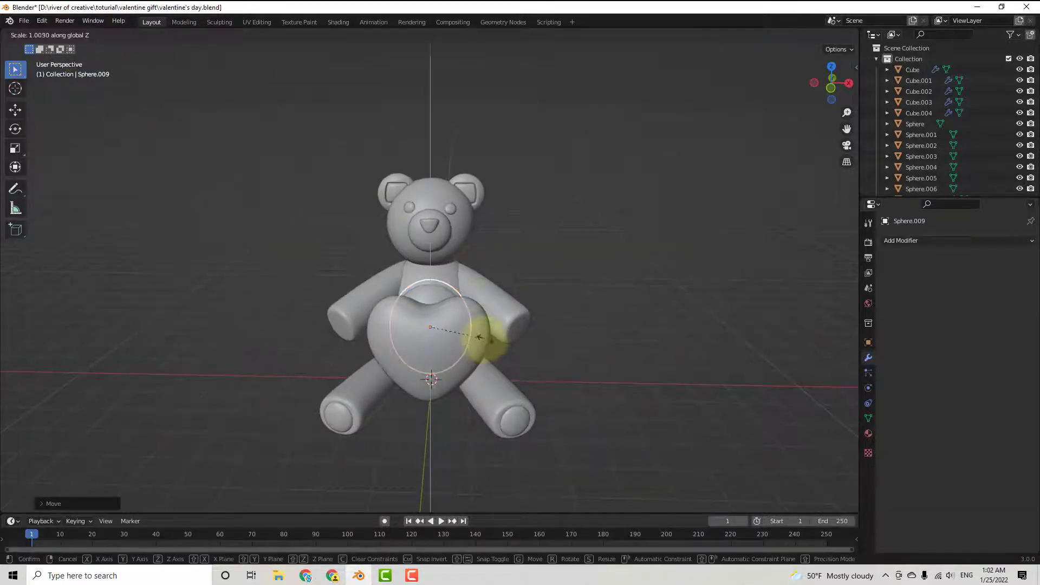
click(491, 308)
- Shift the belly patch back about 0.03 m along Y and flatten it slightly along Y
middle_drag(495, 335, 595, 361)
key(g)
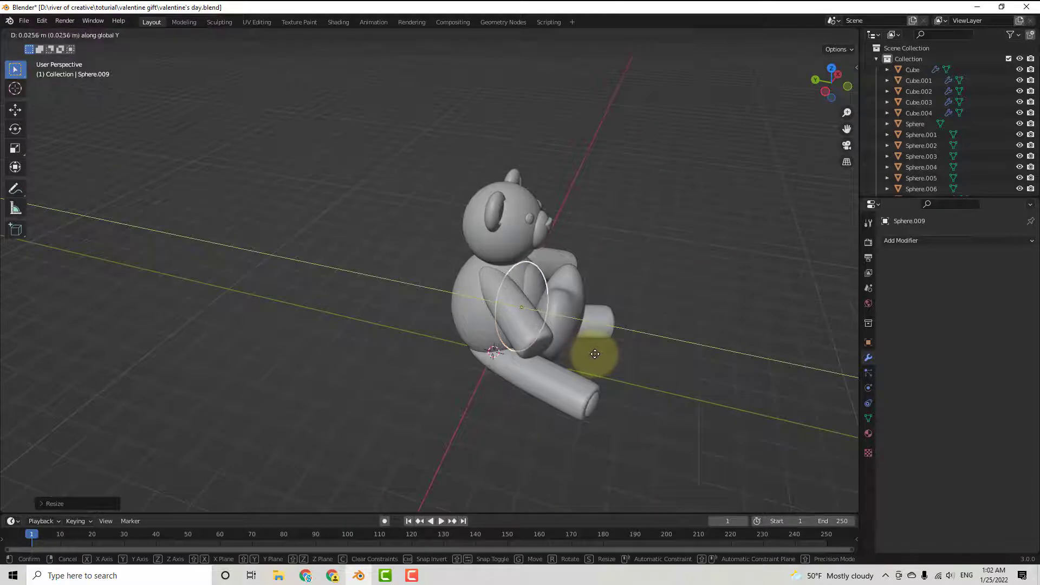
click(596, 355)
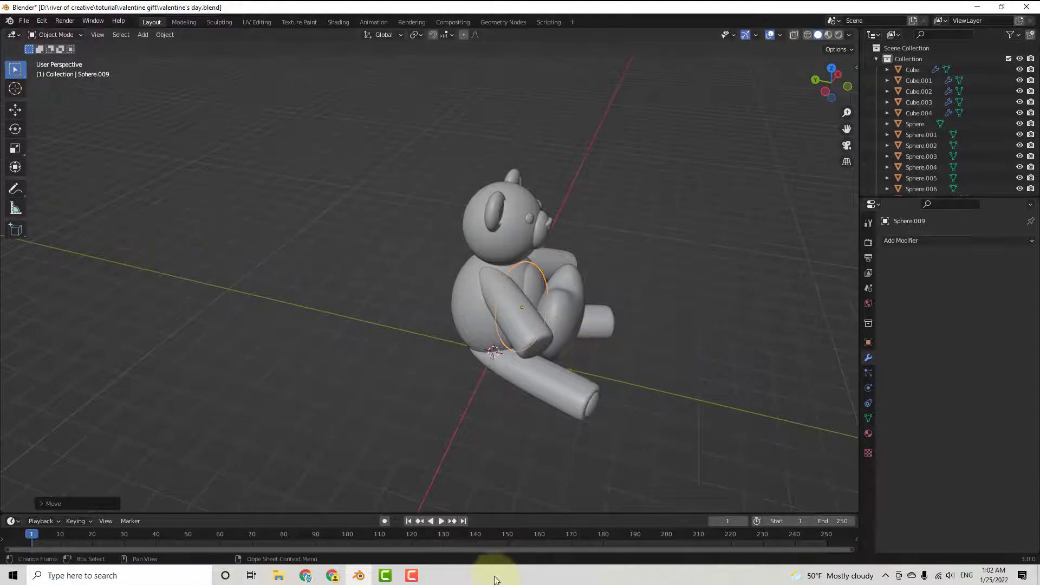
key(s)
click(567, 333)
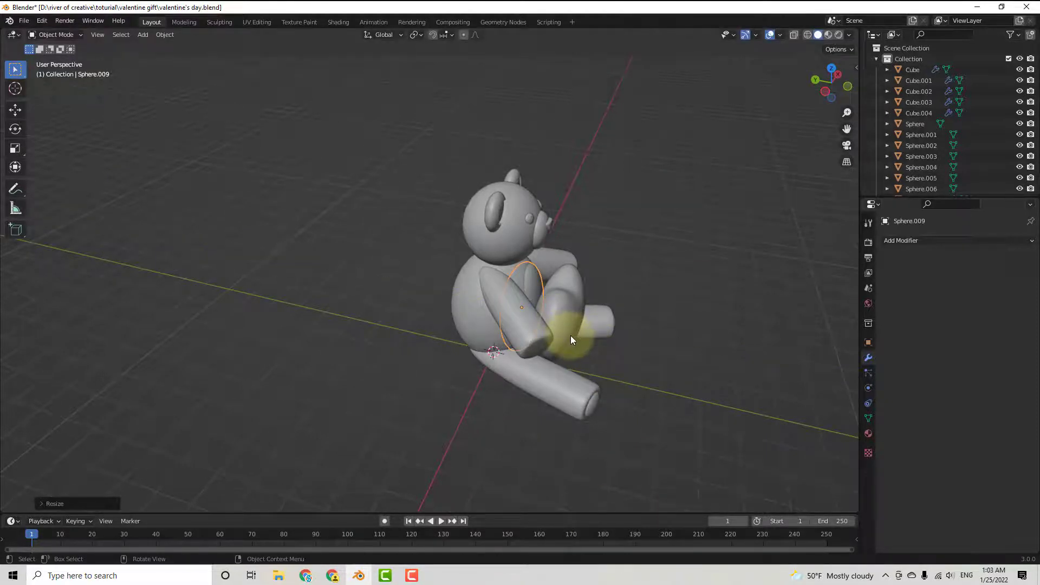
middle_drag(570, 336, 494, 365)
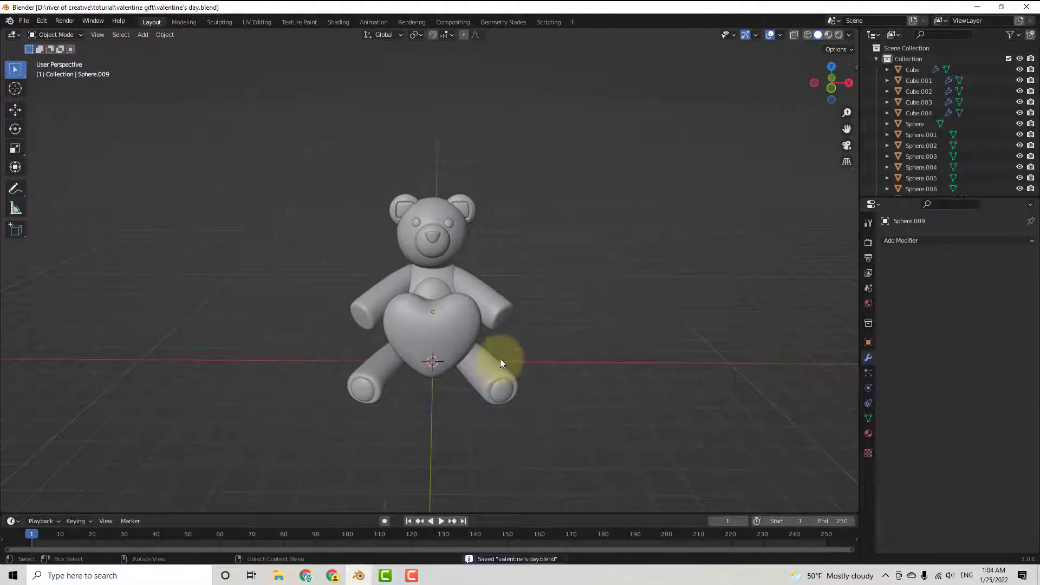